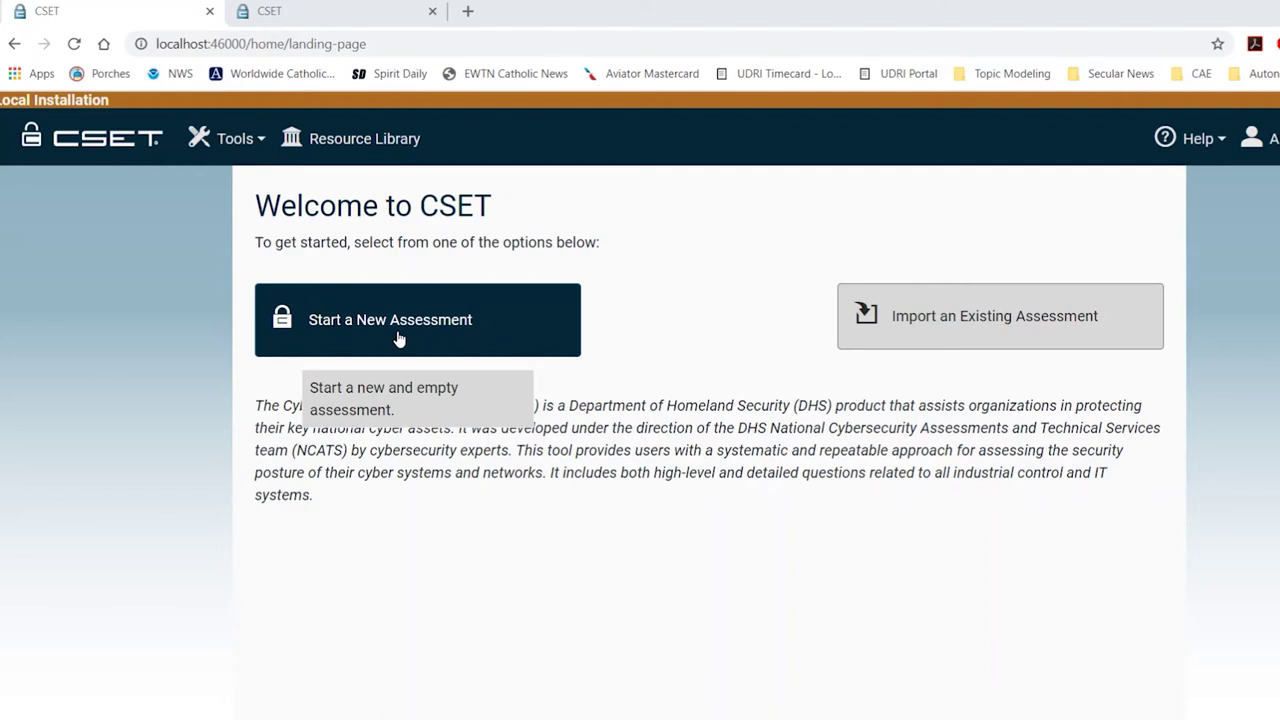
# - Start a new assessment and choose Commercial Facilities Sector as the sector in its demographics
pyautogui.click(398, 340)
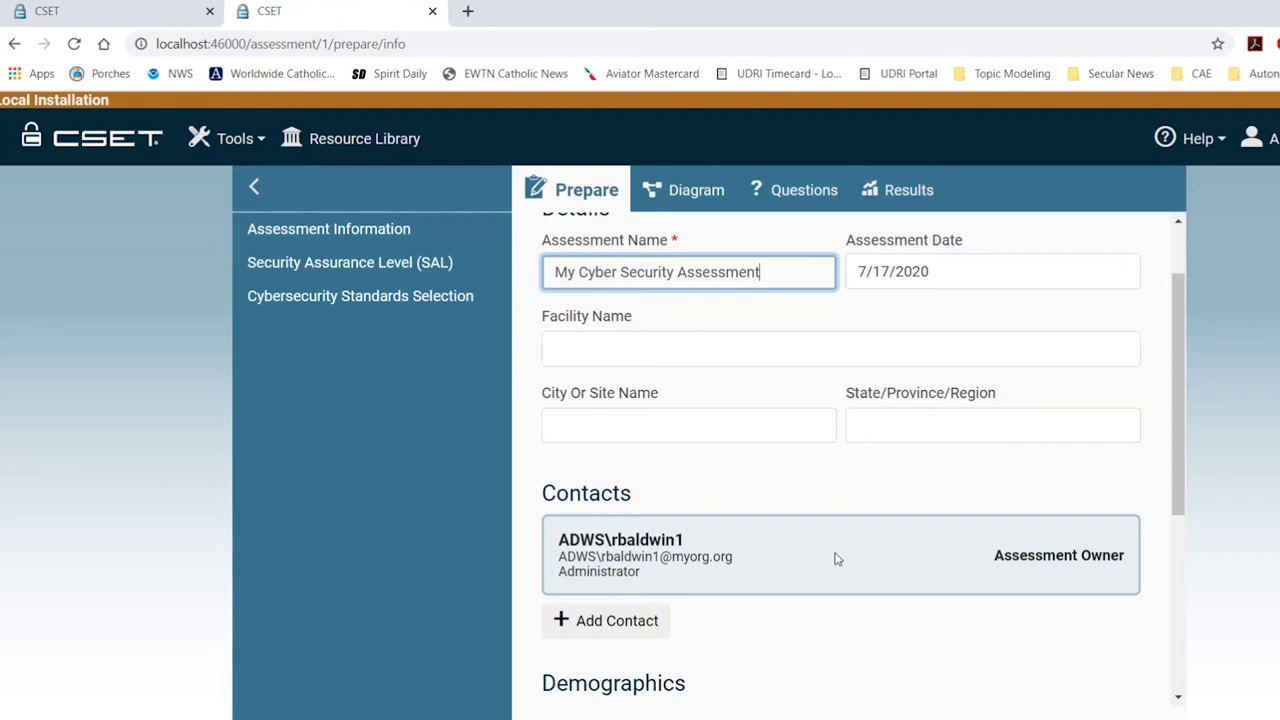
pyautogui.scroll(-4, 840, 557)
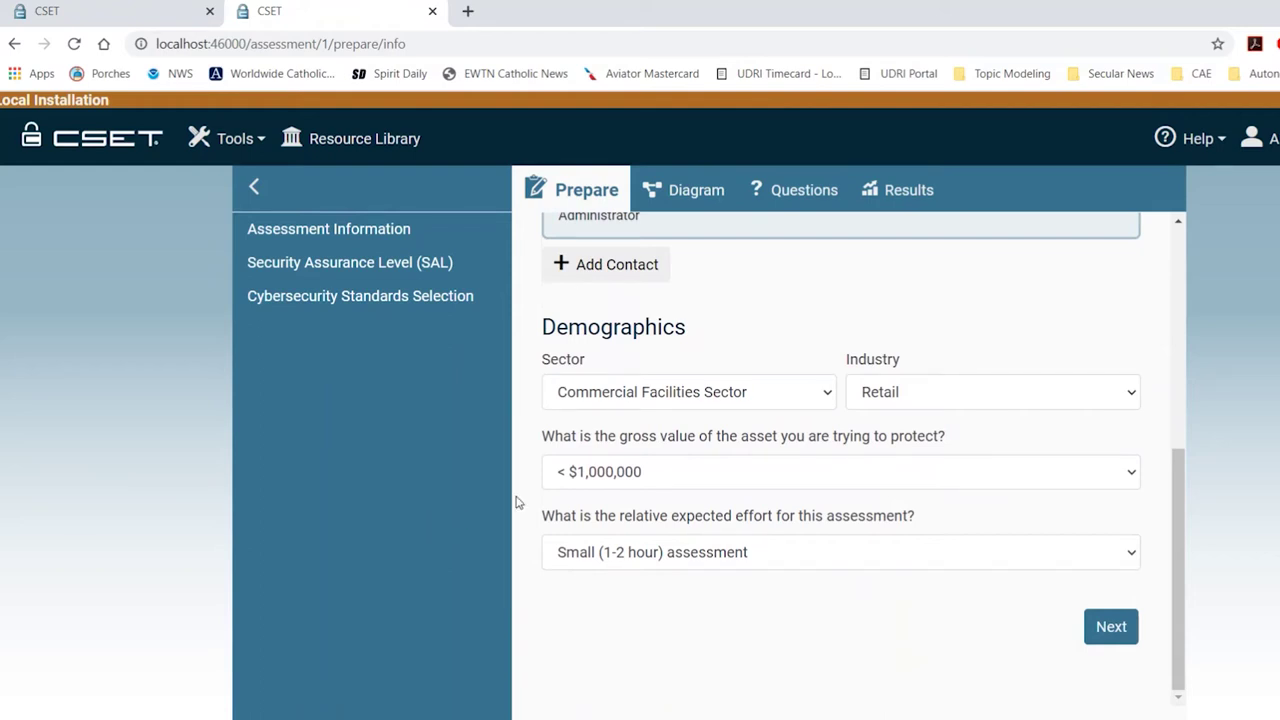
pyautogui.click(829, 400)
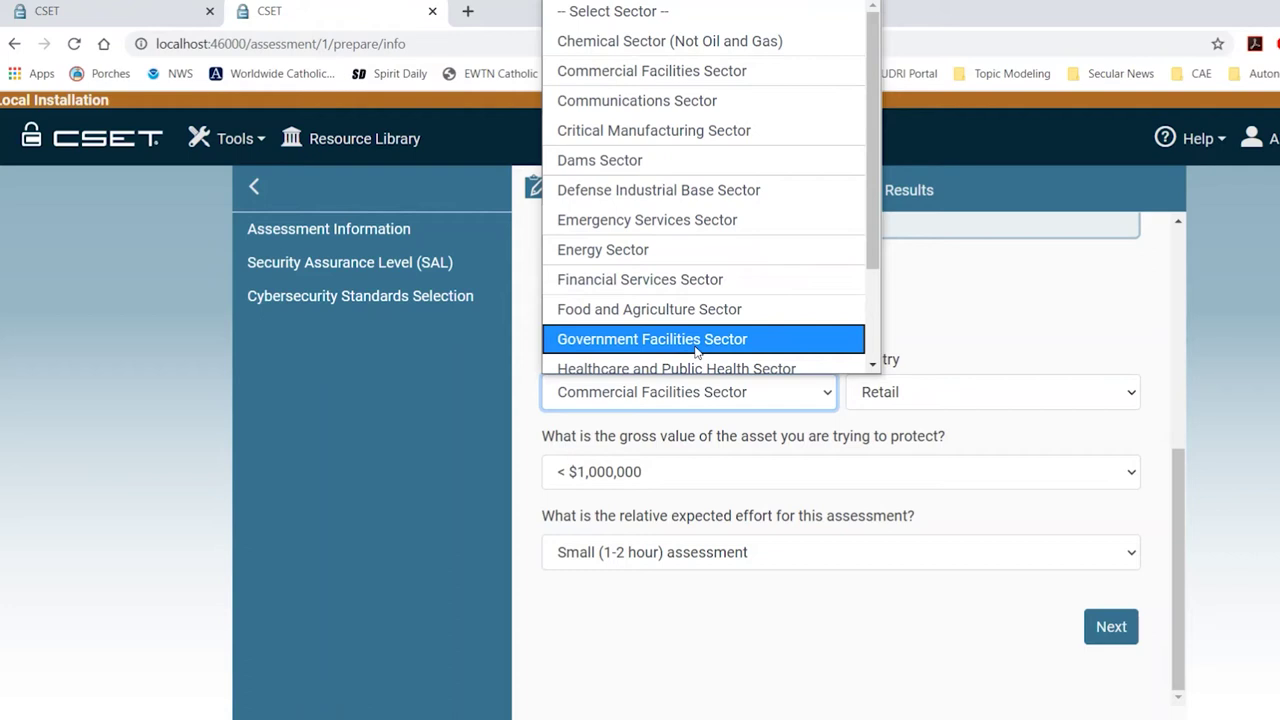
pyautogui.click(686, 82)
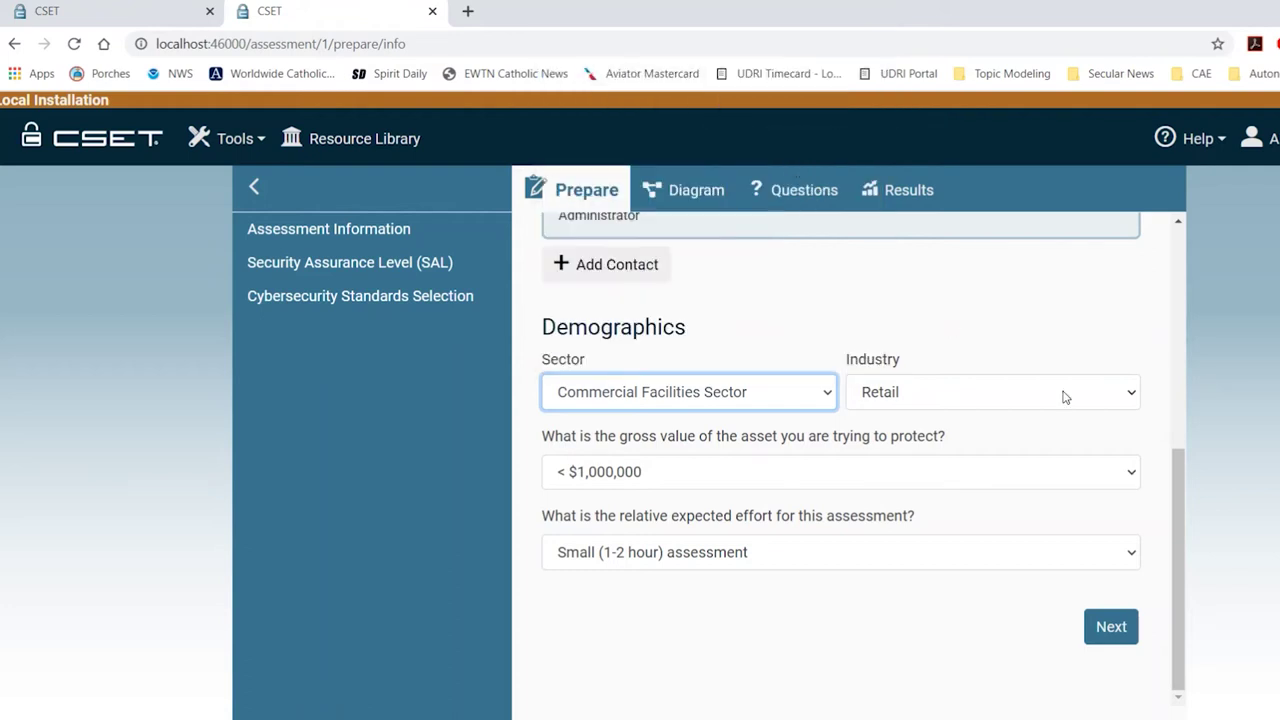
# - Compare the industry options by trying Government Facilities Sector as the demographics sector
pyautogui.click(1130, 397)
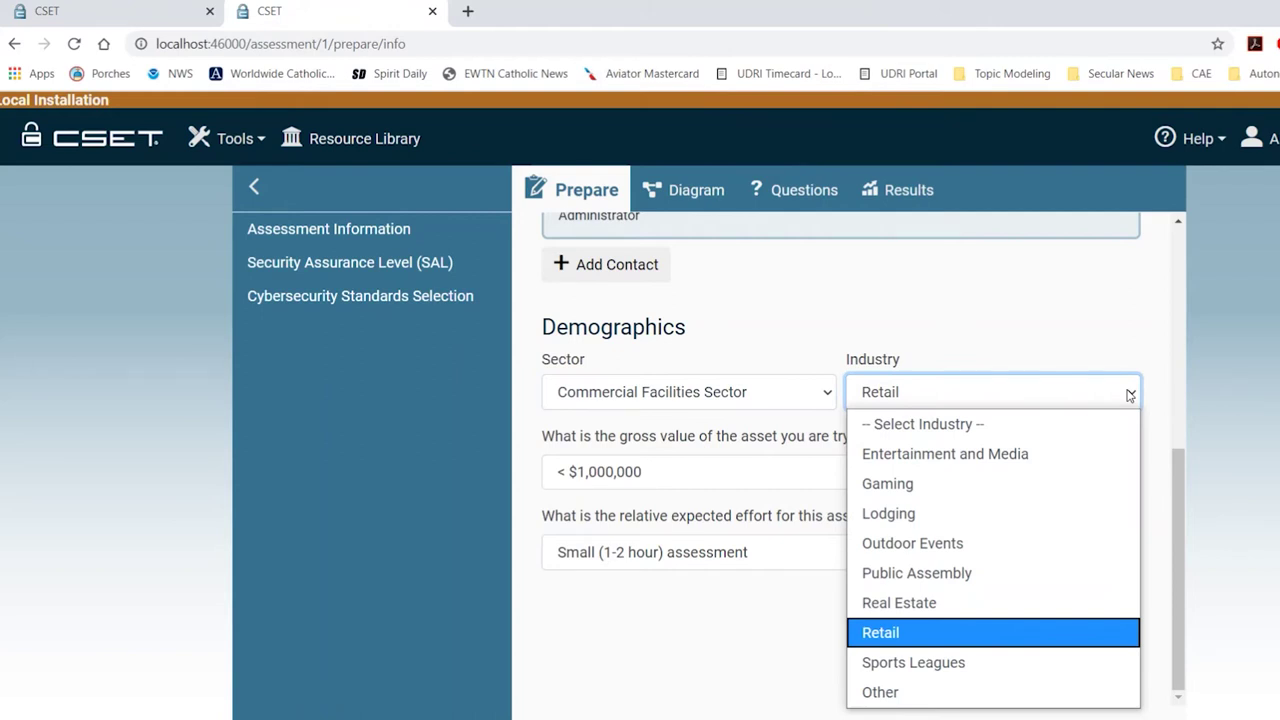
pyautogui.click(790, 392)
pyautogui.click(771, 304)
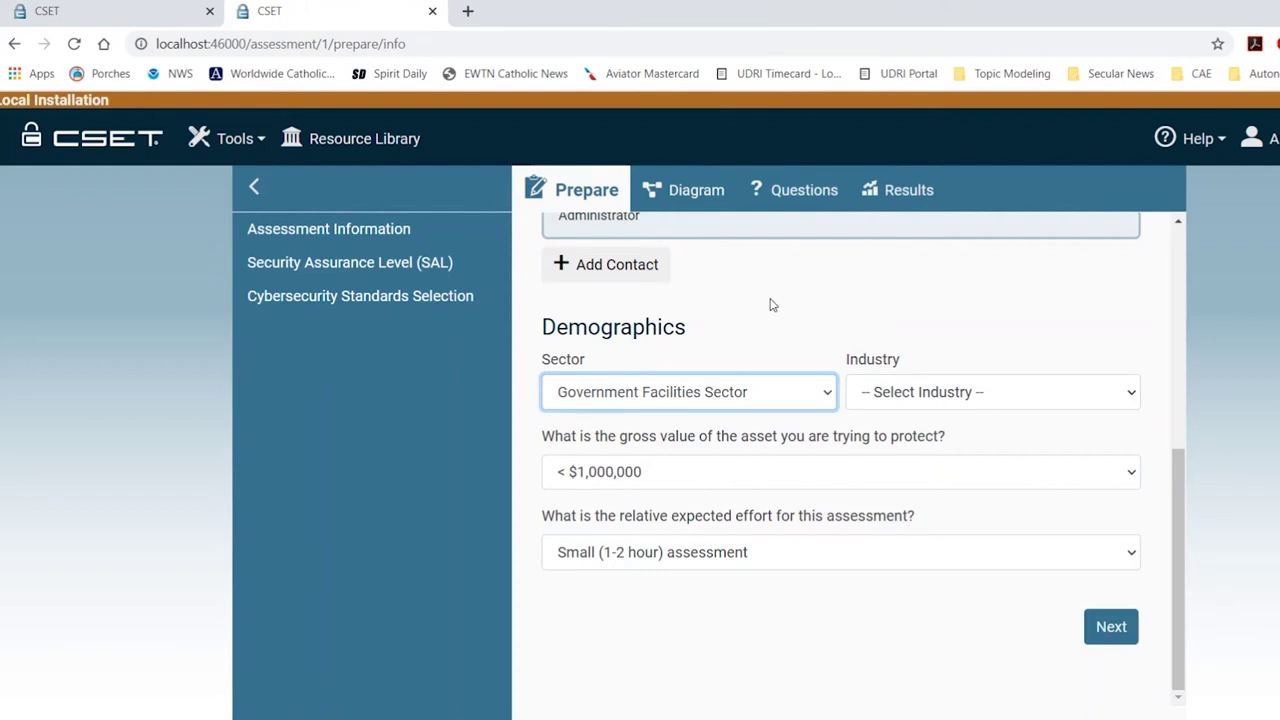
pyautogui.click(1038, 392)
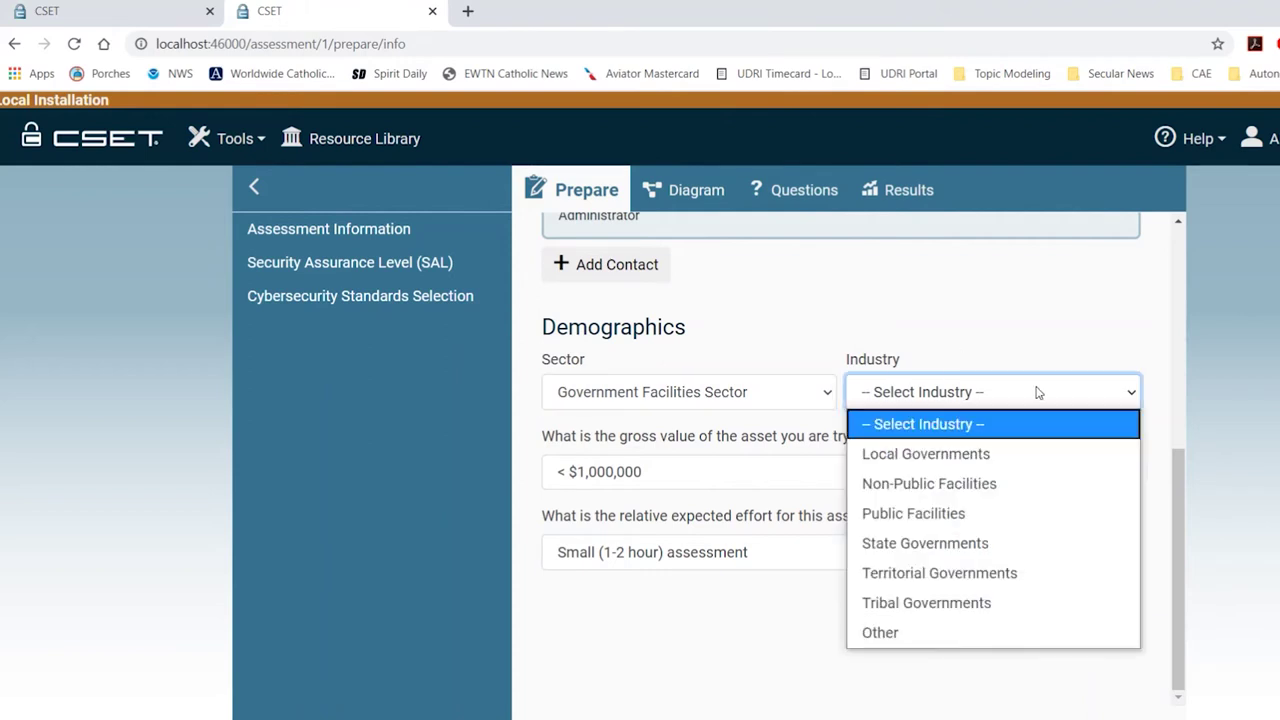
# - Set the demographics sector to Commercial Facilities Sector and the industry to Retail
pyautogui.click(828, 393)
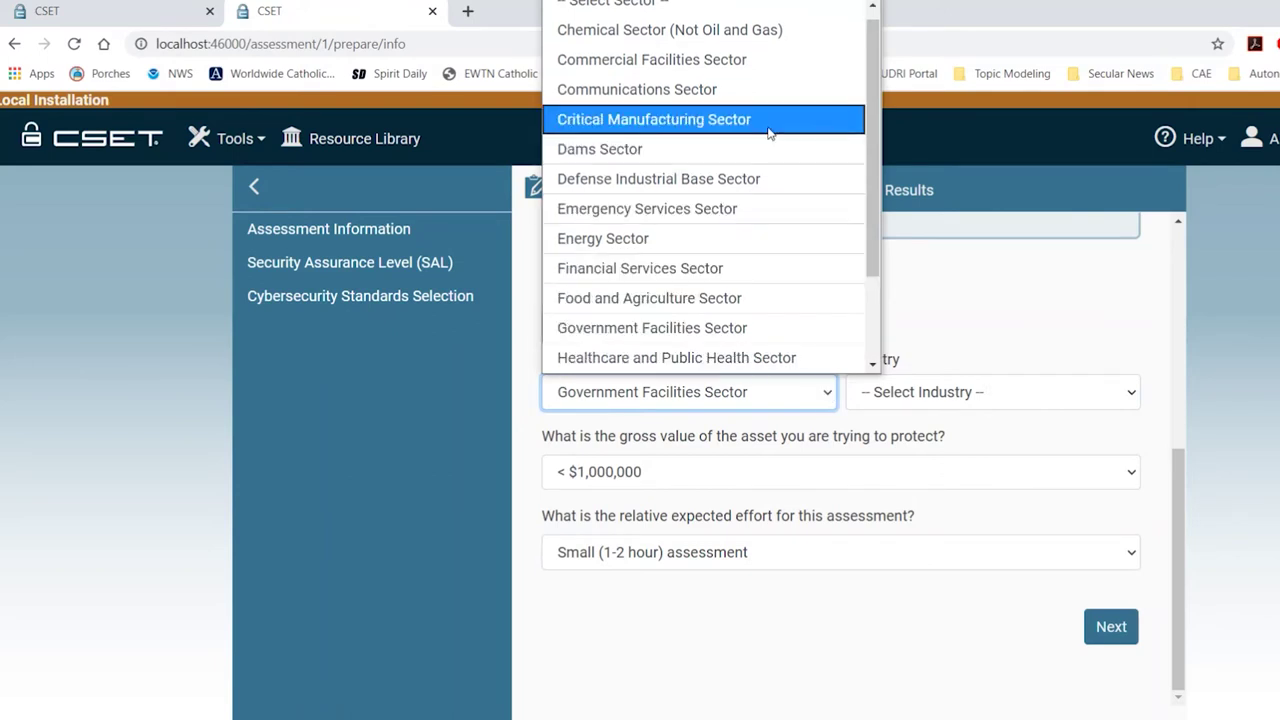
pyautogui.click(762, 60)
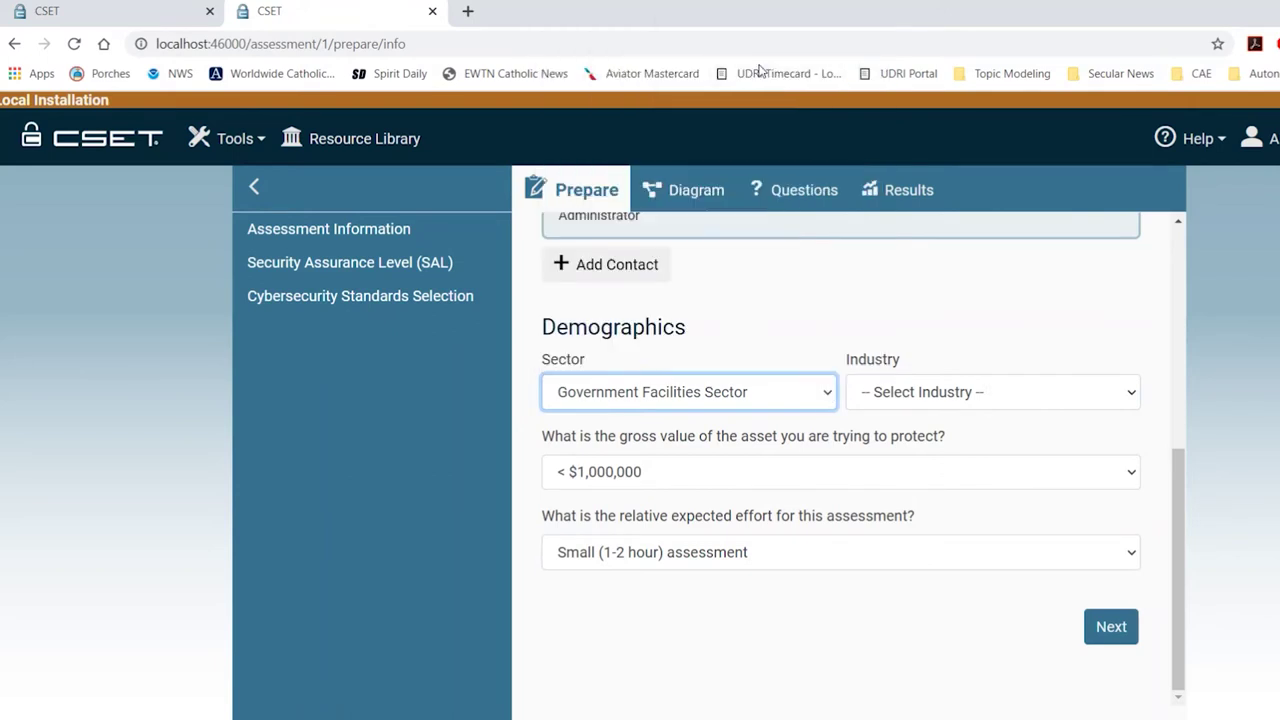
pyautogui.click(979, 400)
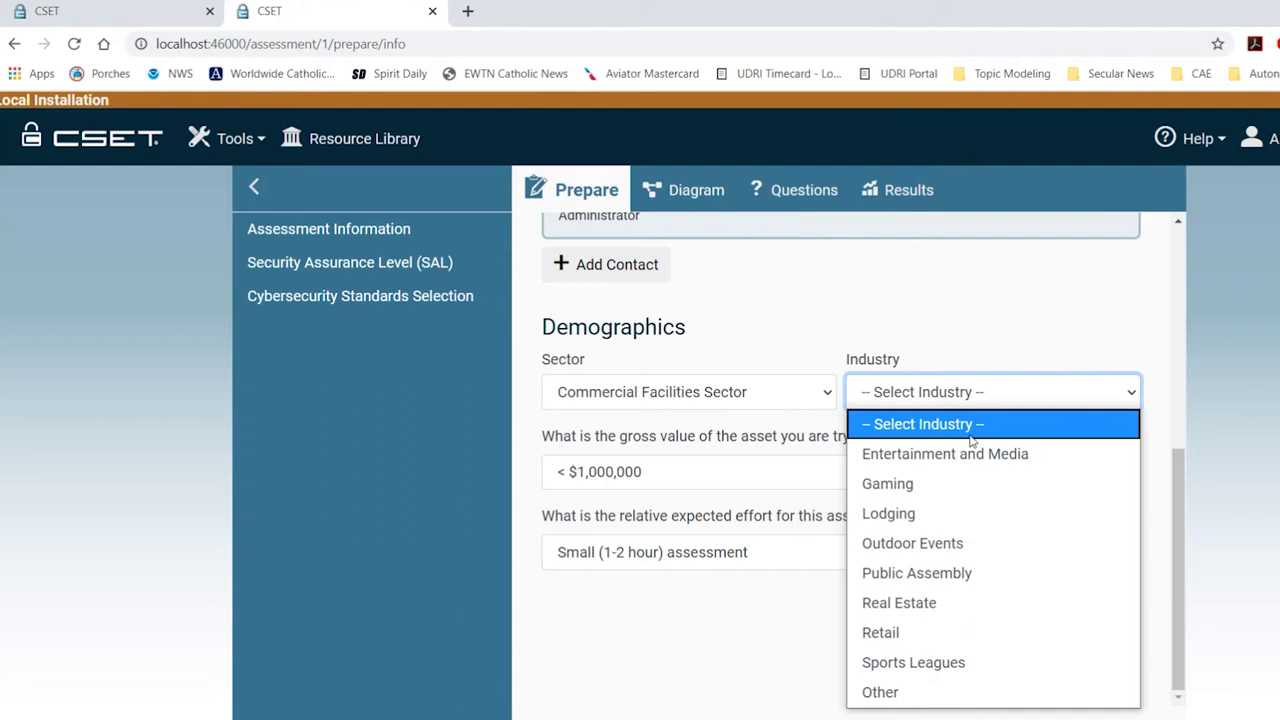
pyautogui.click(955, 631)
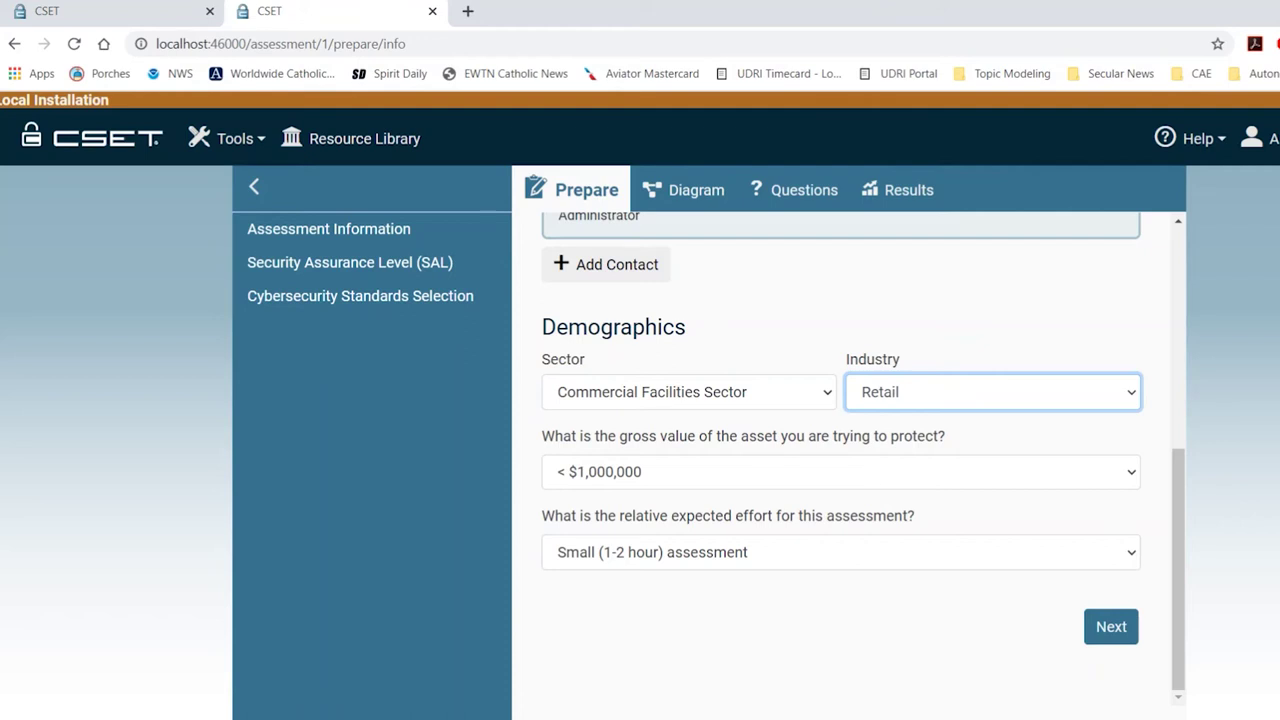
# - Keep the gross asset value at < $1,000,000 and the effort at Small (1-2 hour) assessment, and continue to the Security Assurance Level page
pyautogui.click(925, 472)
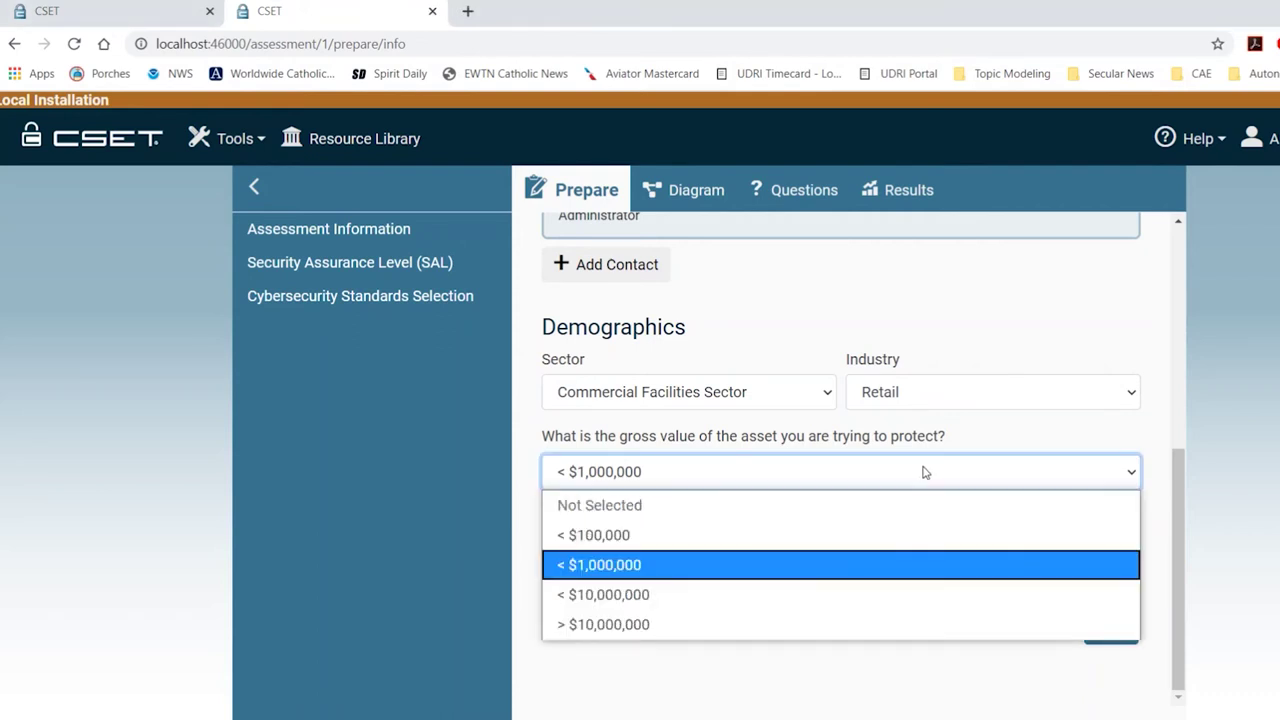
pyautogui.click(924, 472)
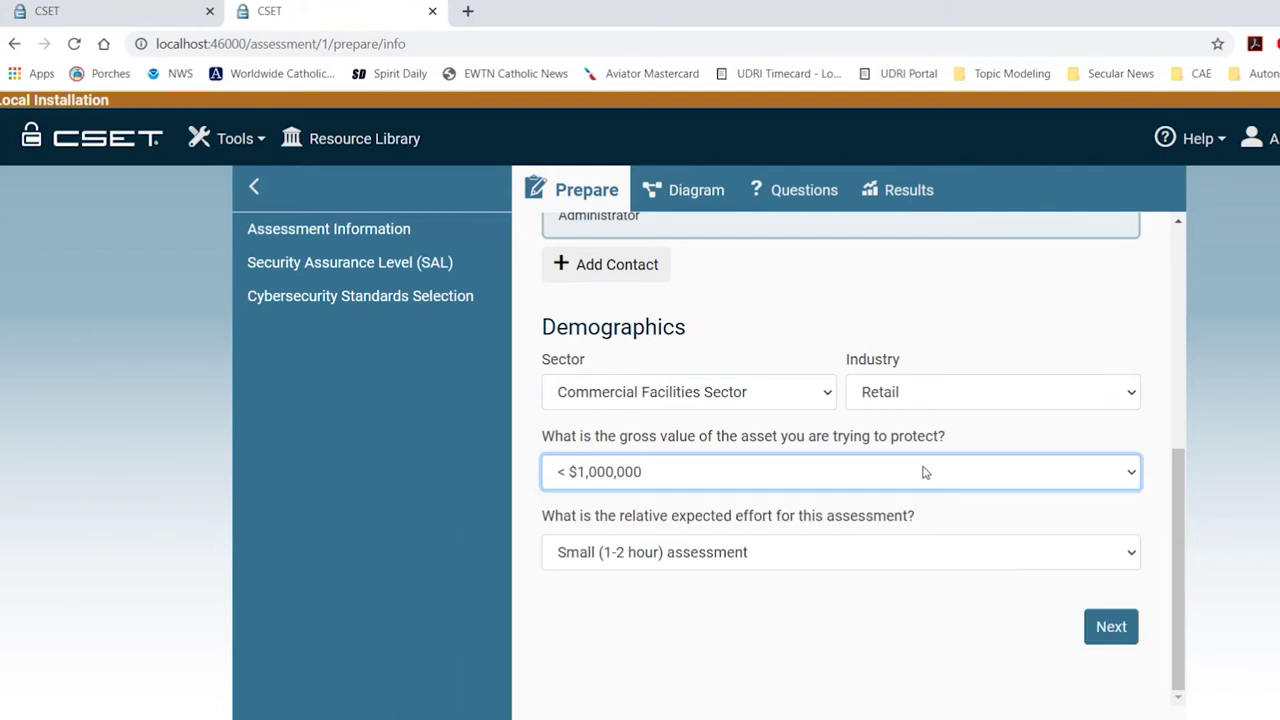
pyautogui.click(926, 564)
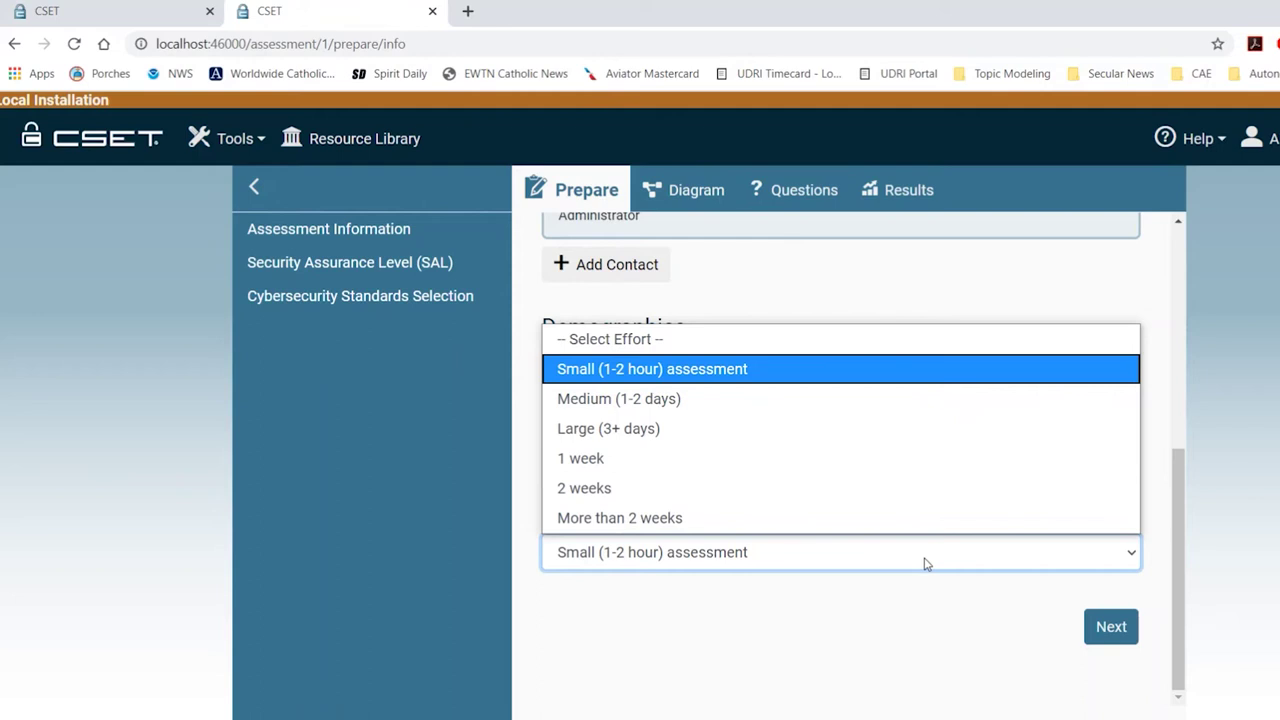
pyautogui.click(926, 564)
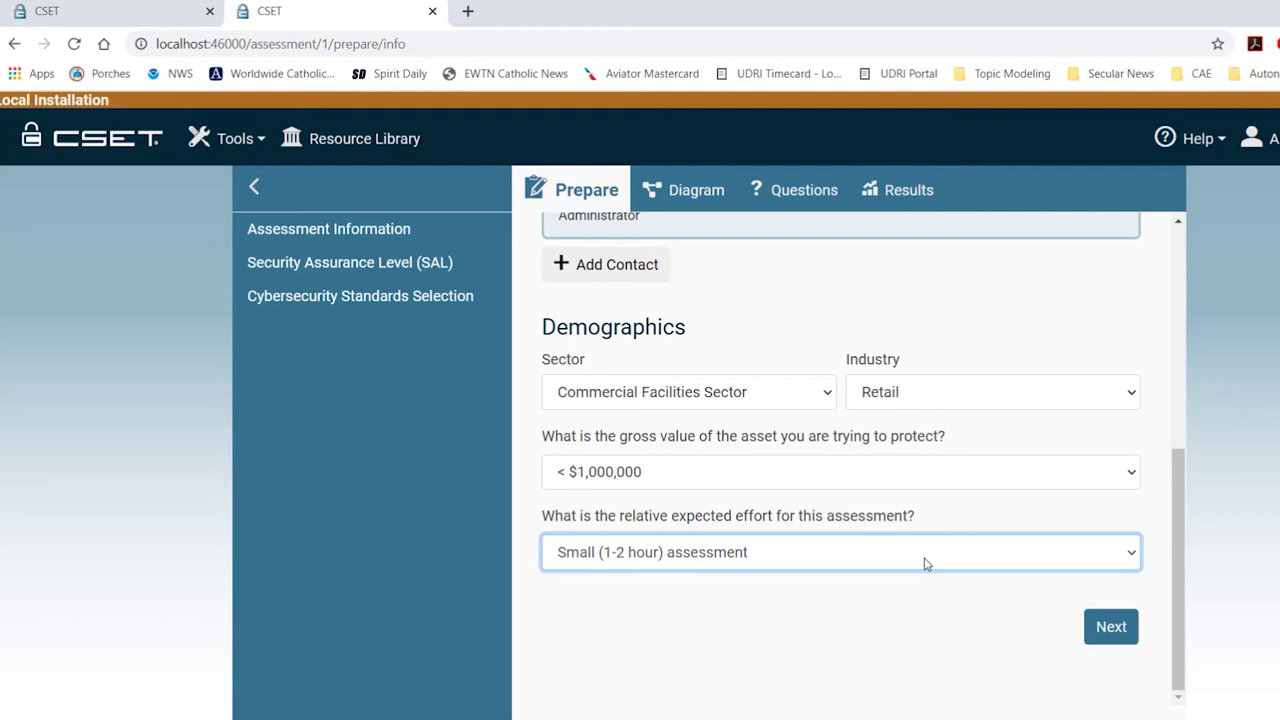
pyautogui.click(1110, 625)
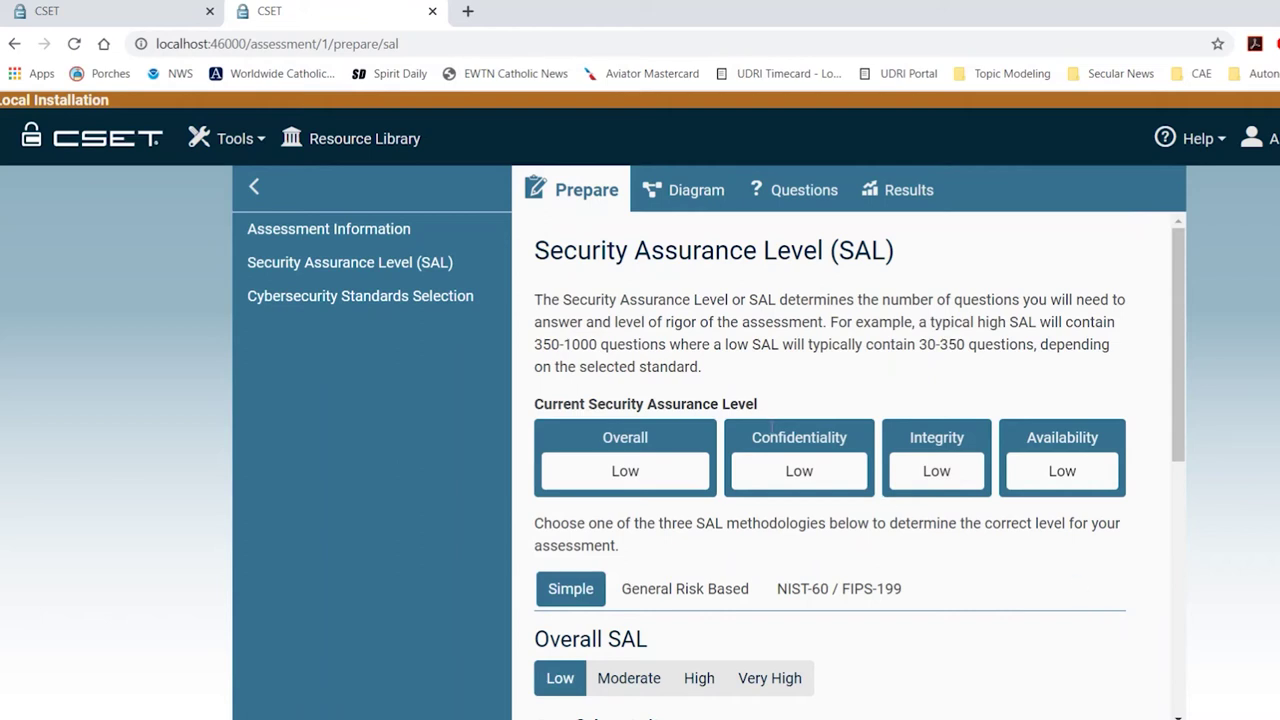
# - Compare the General Risk Based and NIST-60 / FIPS-199 SAL methodologies and select Simple
pyautogui.moveTo(536, 403); pyautogui.dragTo(781, 412)
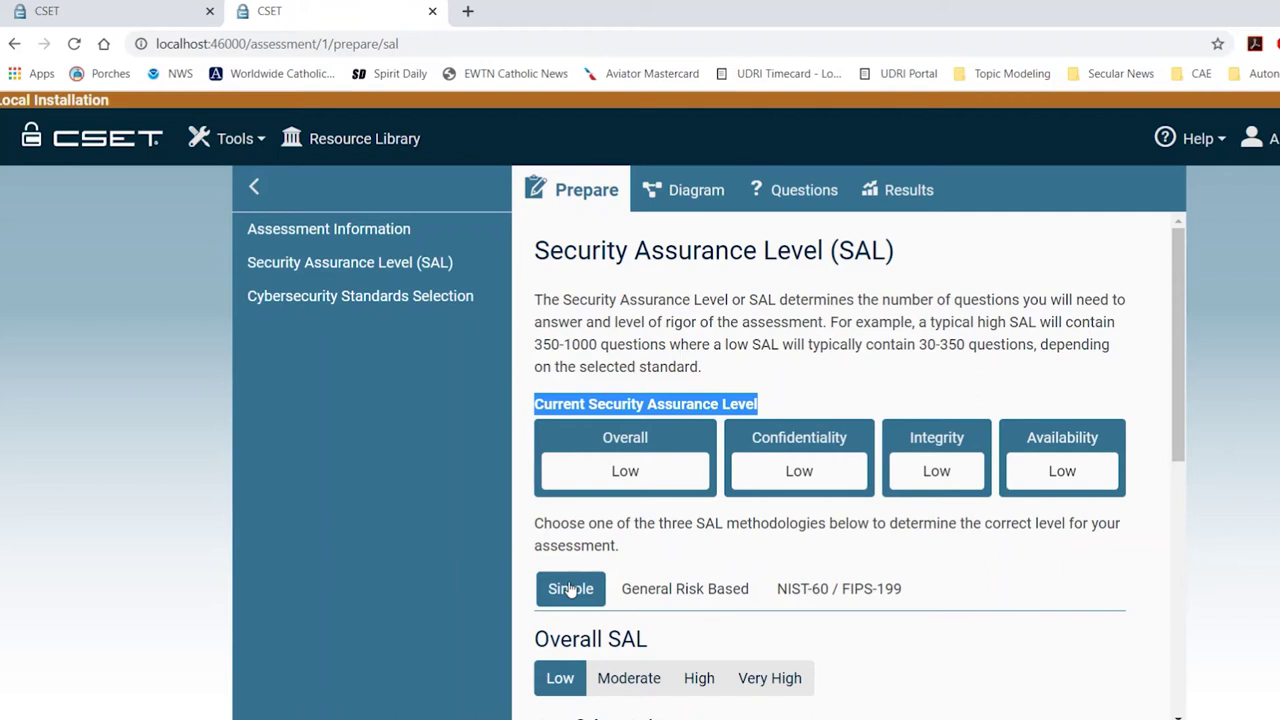
pyautogui.click(680, 590)
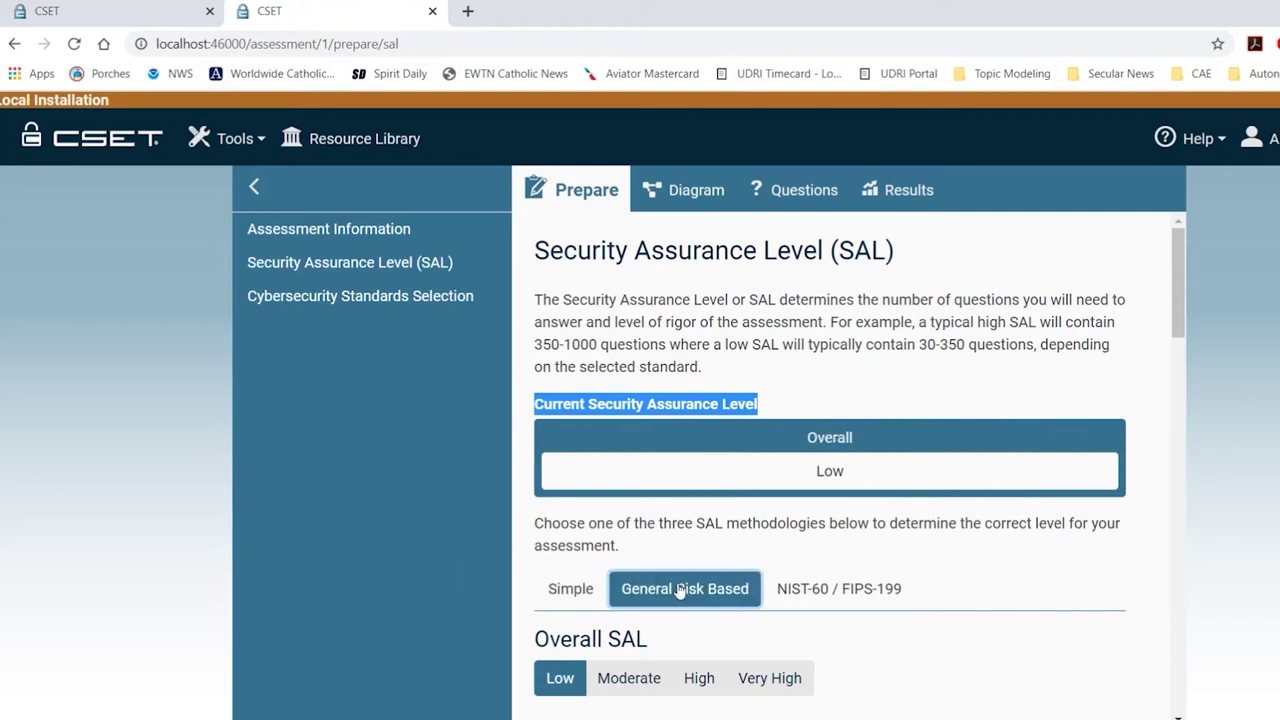
pyautogui.click(835, 597)
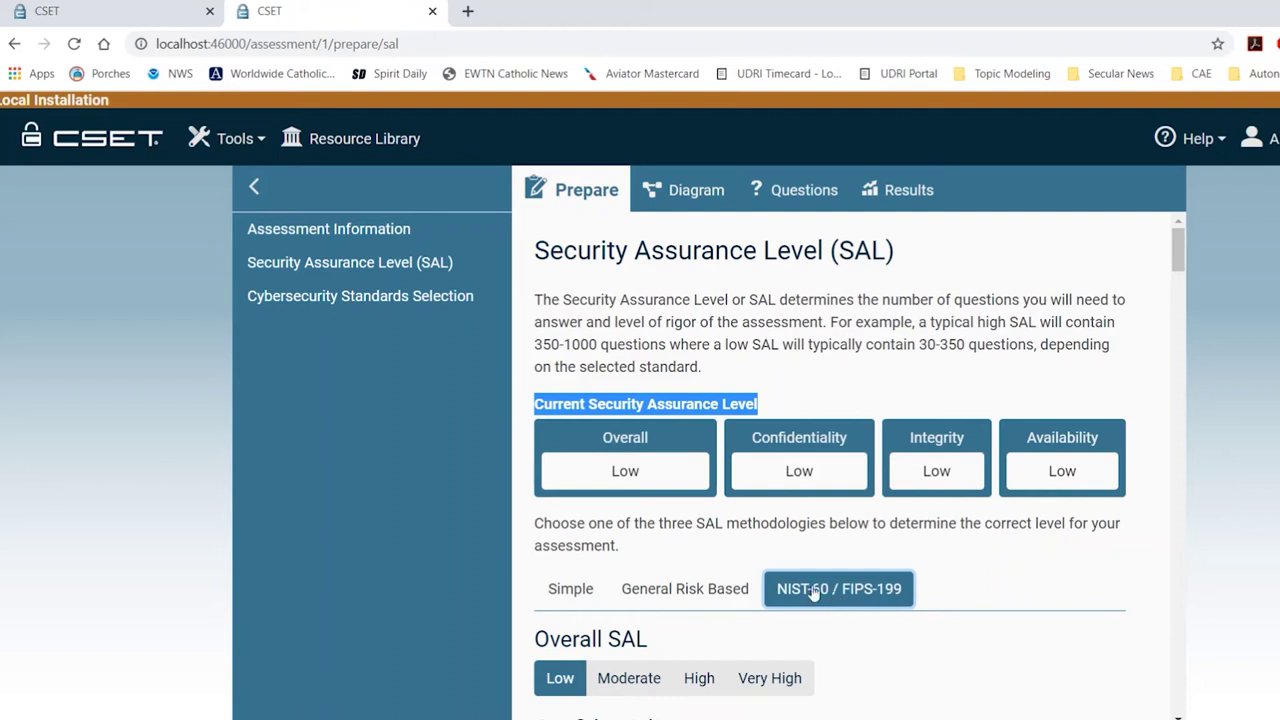
pyautogui.click(572, 590)
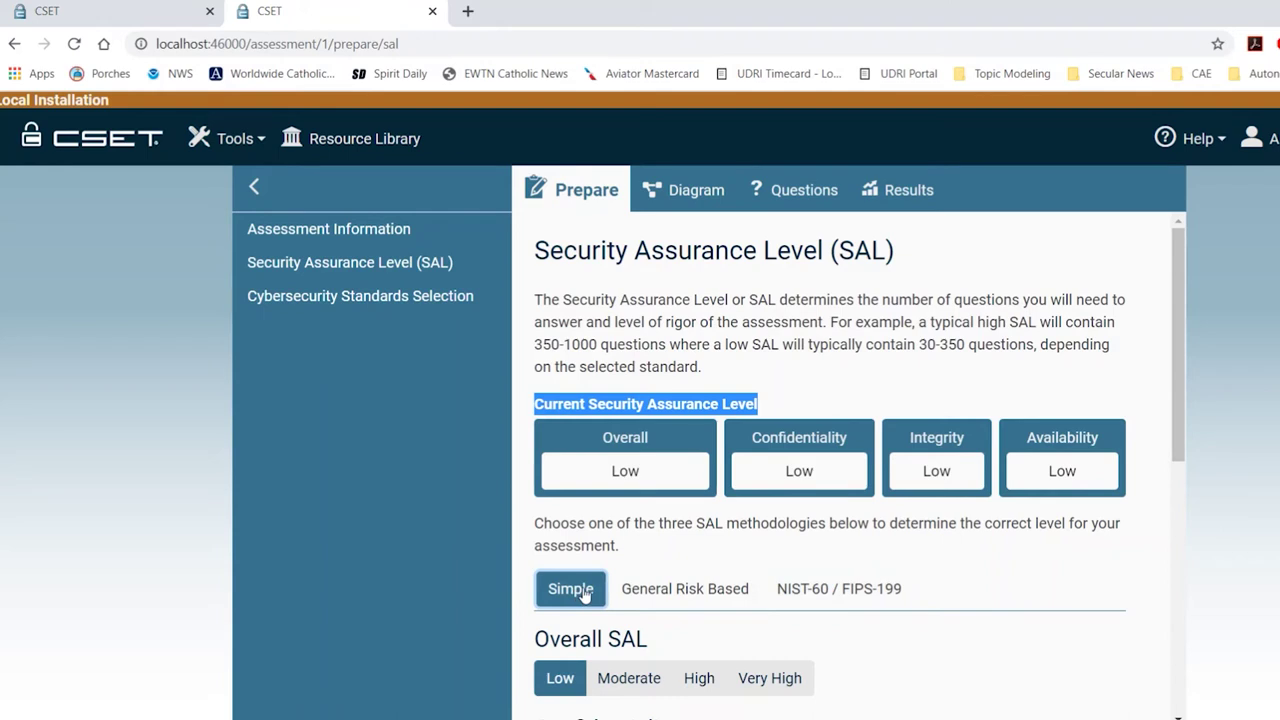
# - Review the Simple SAL settings for confidentiality, integrity and availability, and continue to the Cybersecurity Standards Selection page
pyautogui.scroll(-1, 990, 577)
pyautogui.scroll(-2, 990, 577)
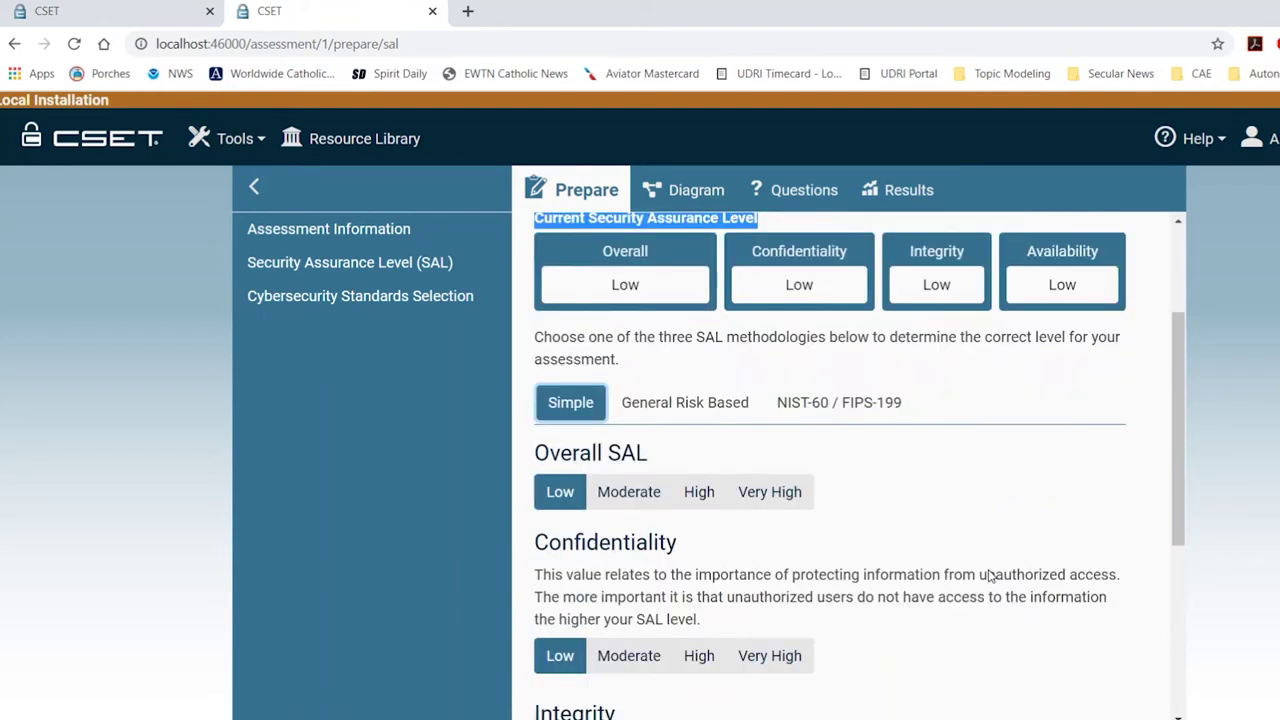
pyautogui.scroll(-3, 988, 580)
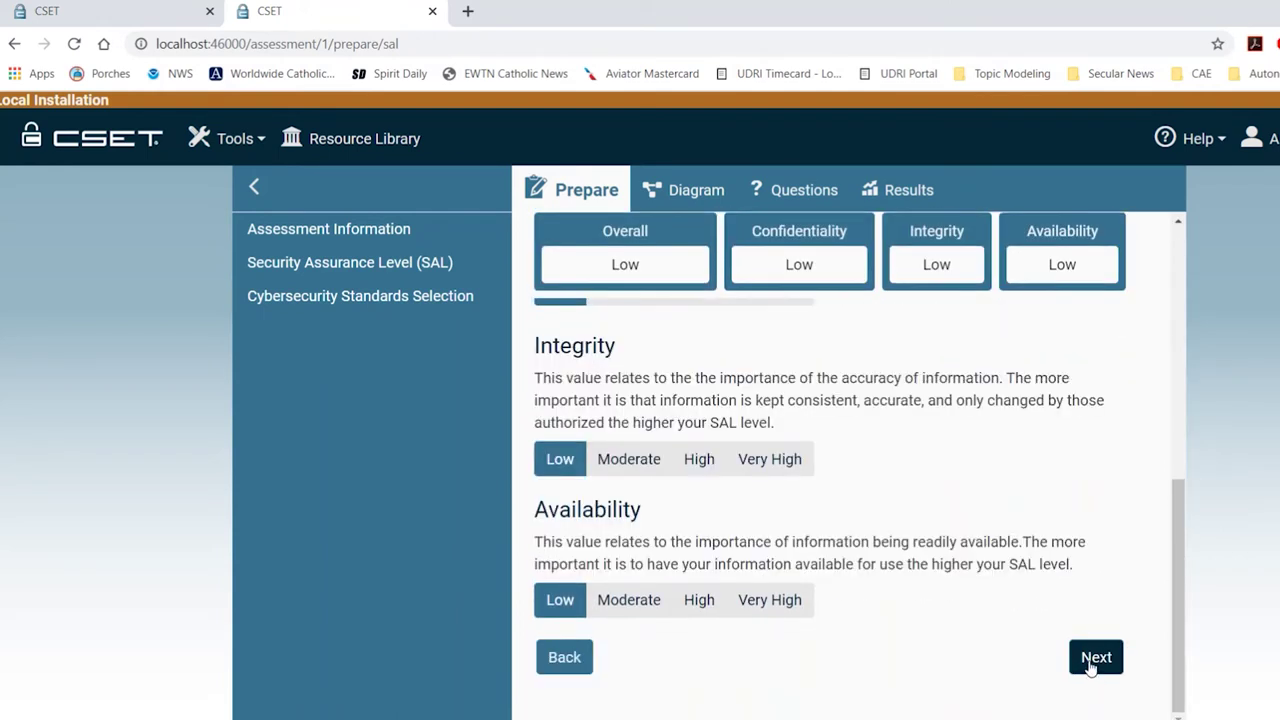
pyautogui.click(1088, 663)
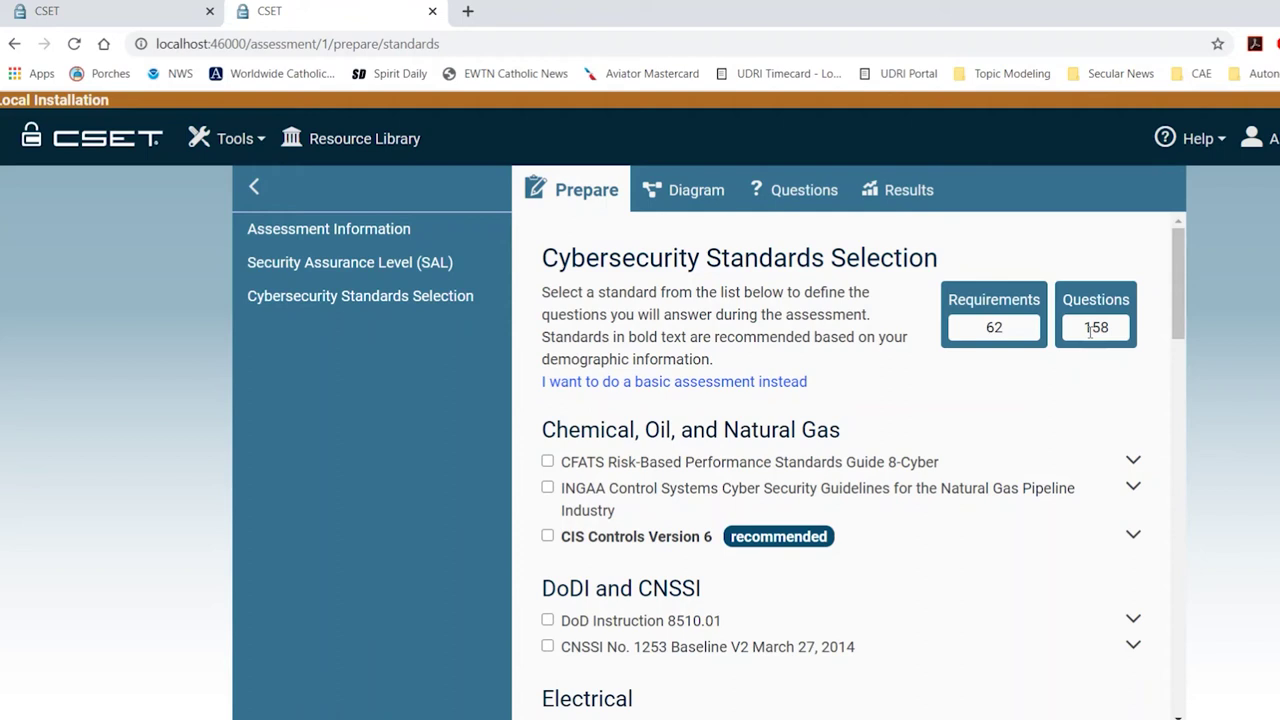
# - Look through the list of cybersecurity standards and choose to do a basic assessment instead
pyautogui.scroll(-2, 652, 490)
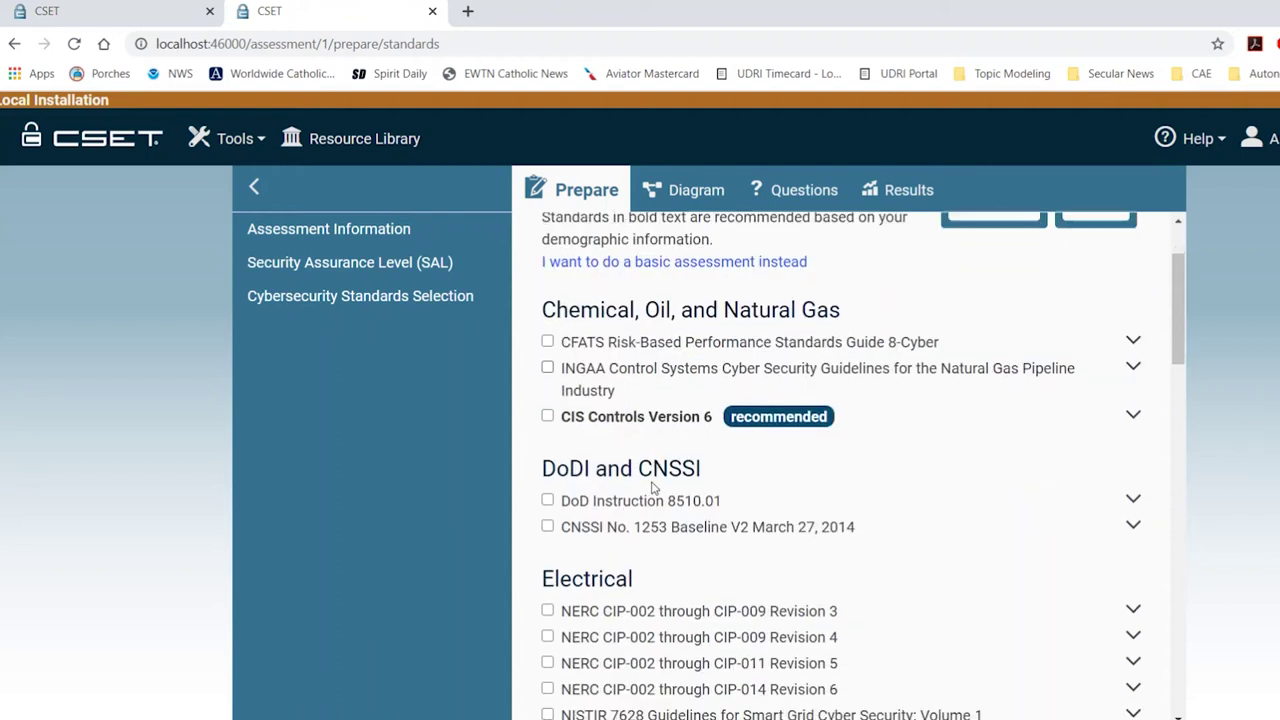
pyautogui.scroll(-1, 651, 488)
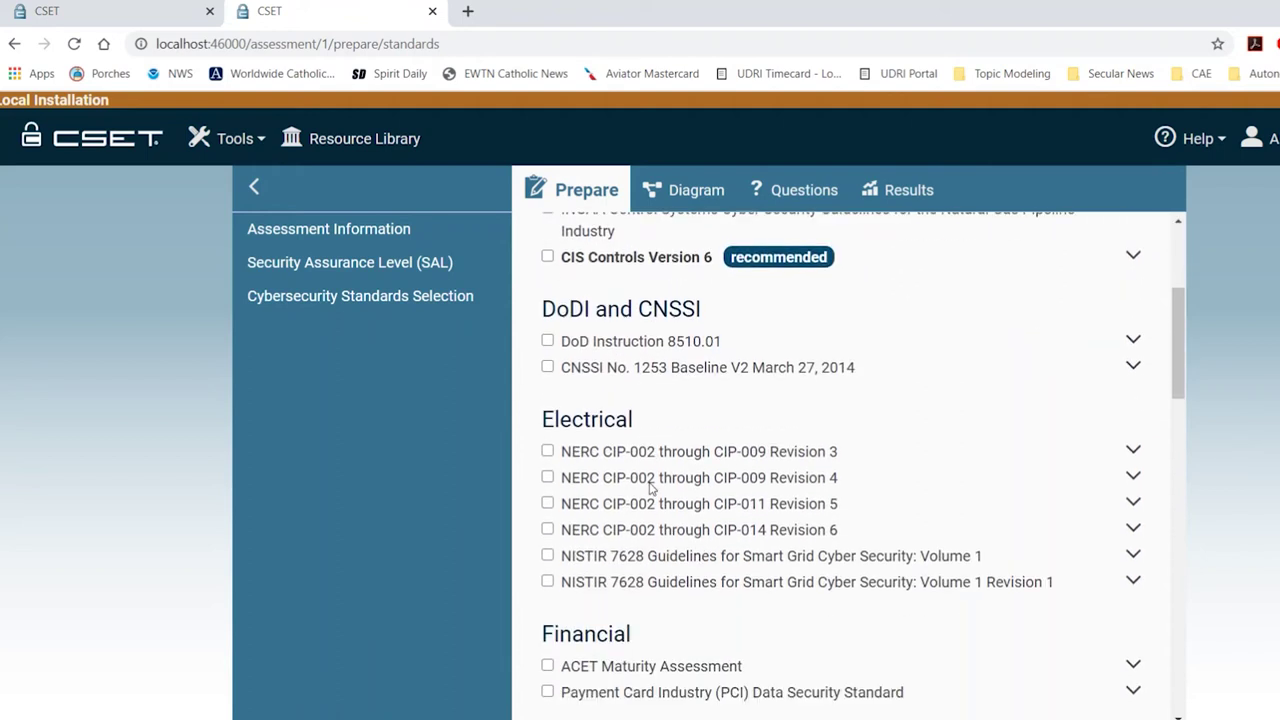
pyautogui.scroll(3, 652, 490)
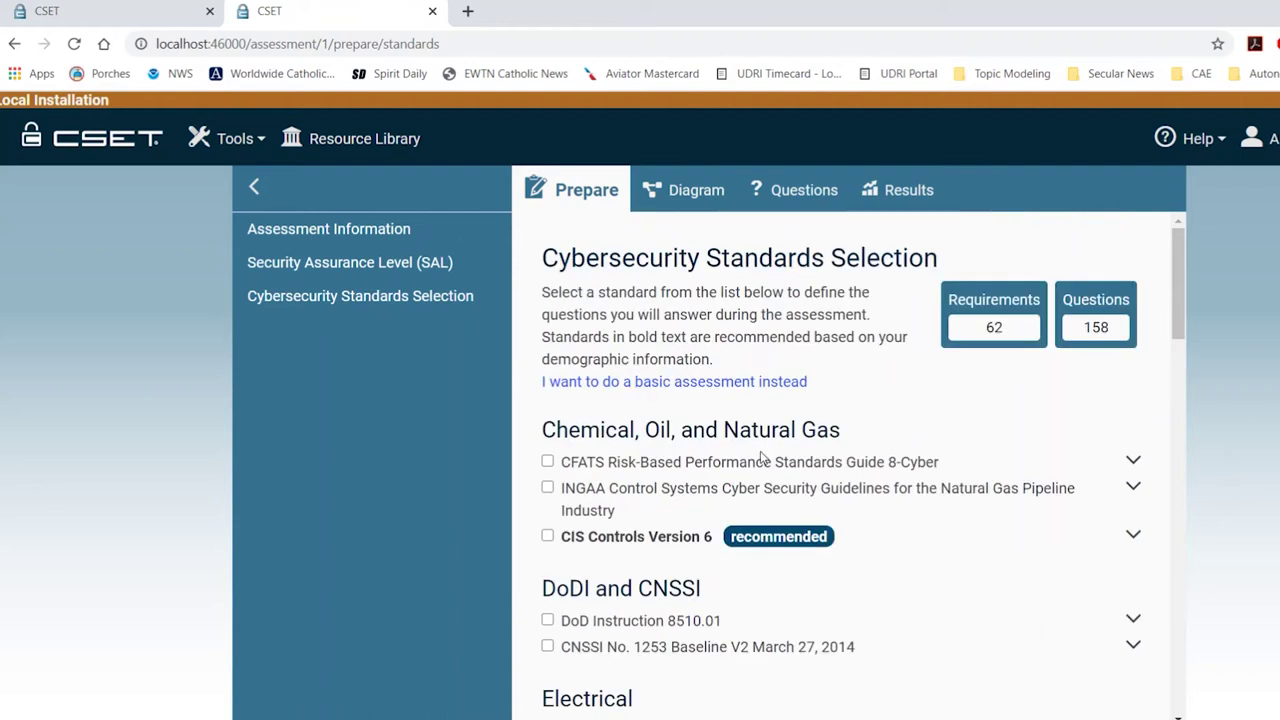
pyautogui.click(619, 384)
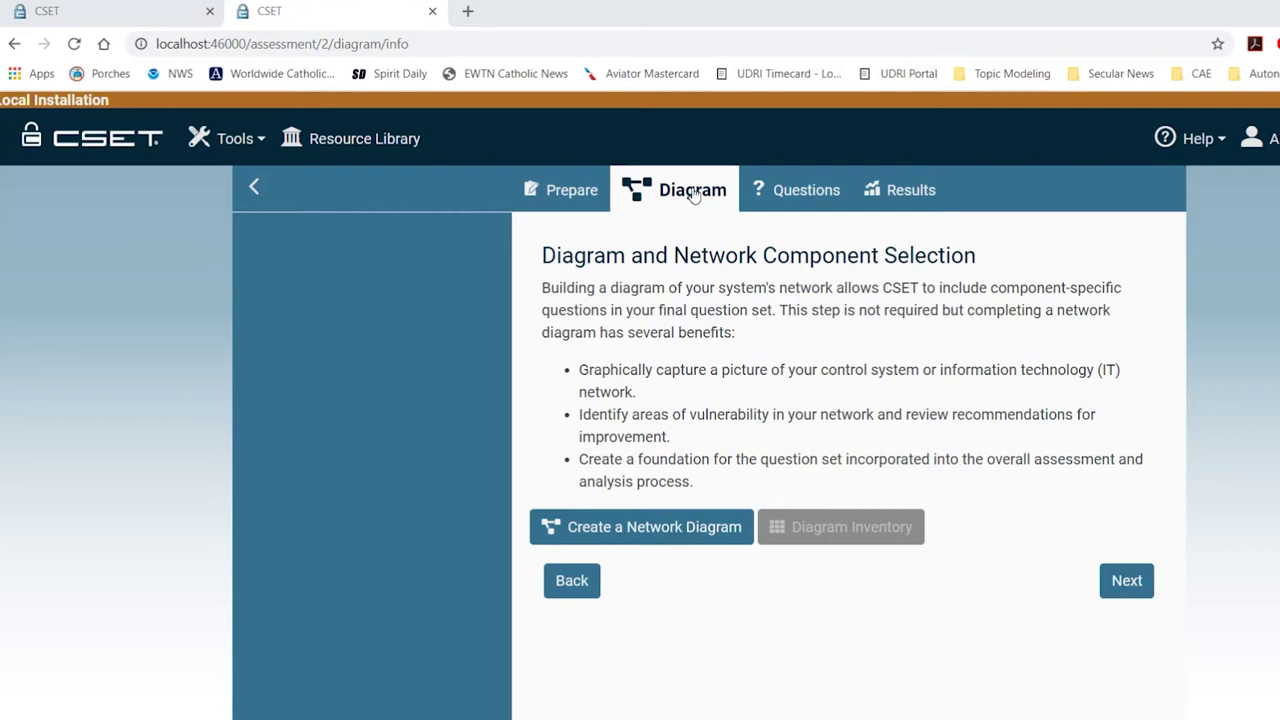
# - Create a network diagram for the assessment from the Radio template
pyautogui.click(666, 540)
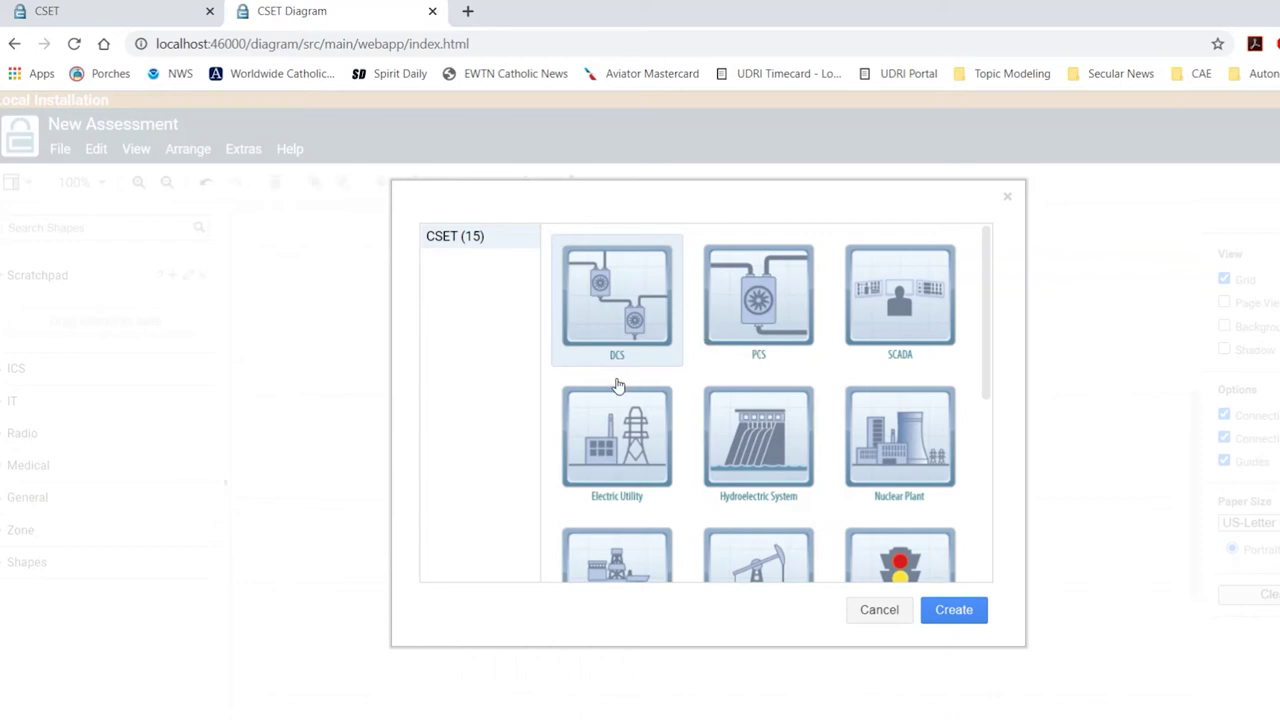
pyautogui.scroll(-1, 558, 415)
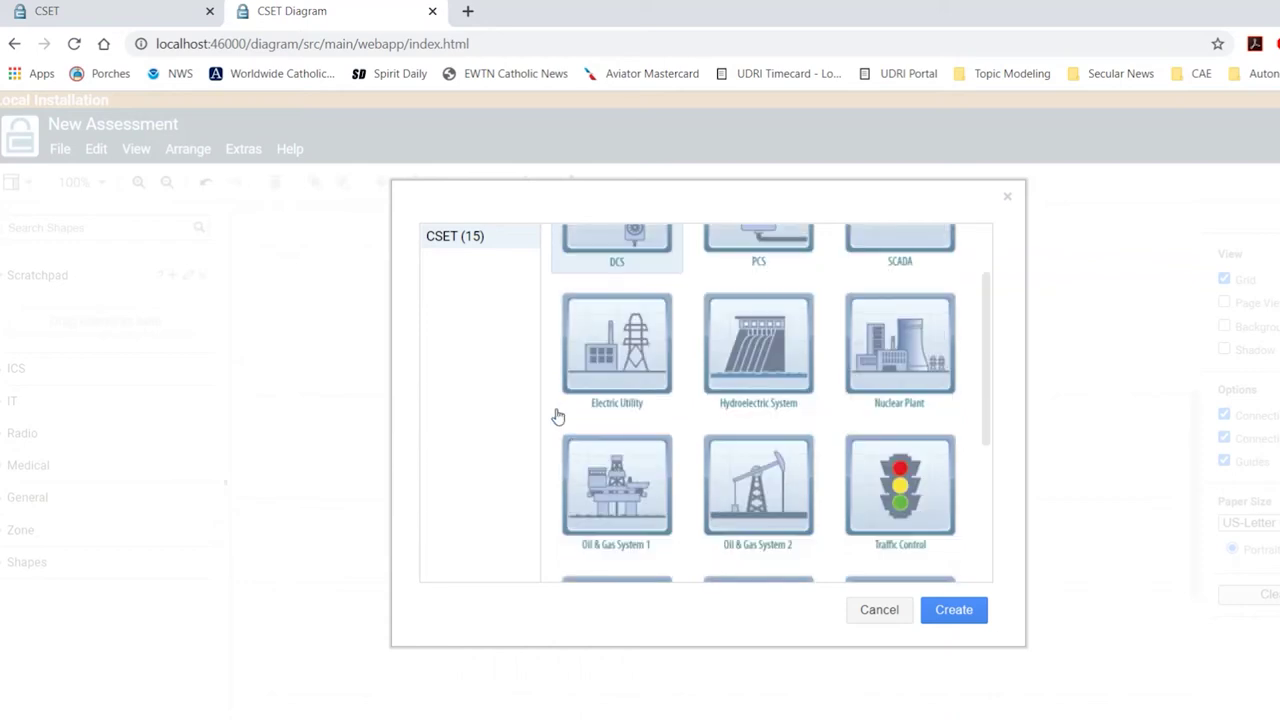
pyautogui.scroll(-2, 558, 415)
pyautogui.scroll(-1, 558, 415)
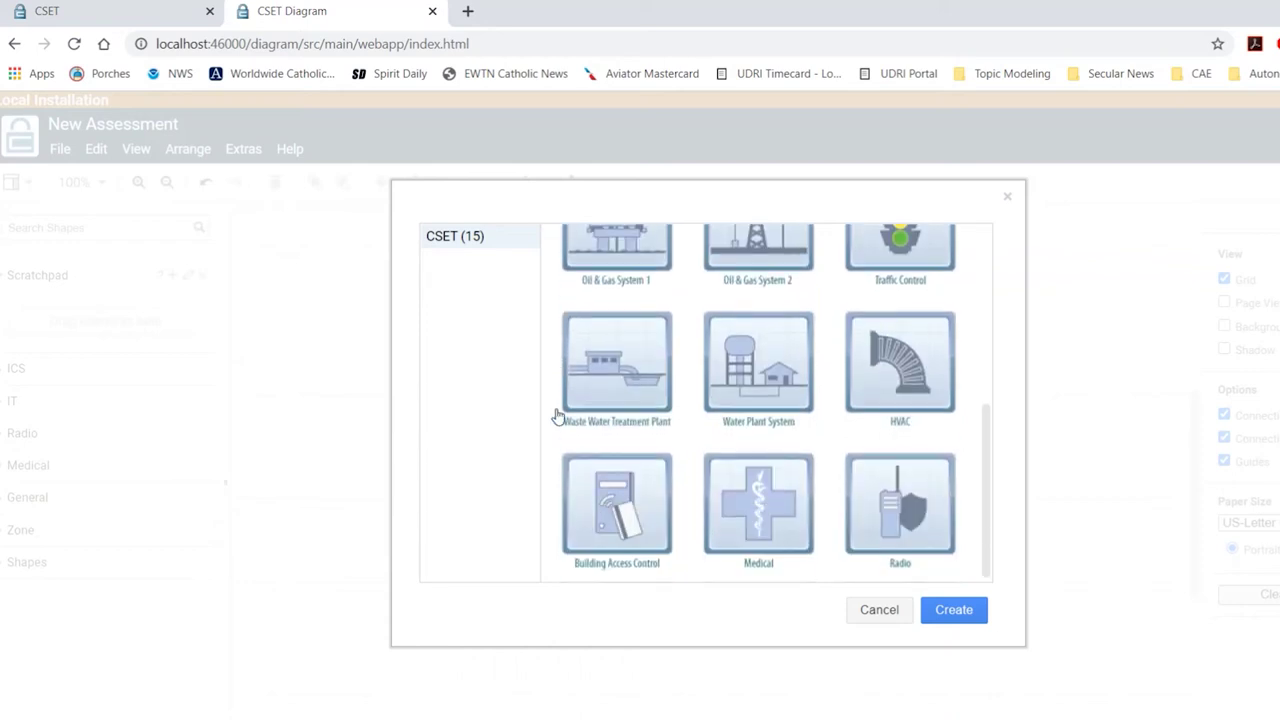
pyautogui.doubleClick(875, 510)
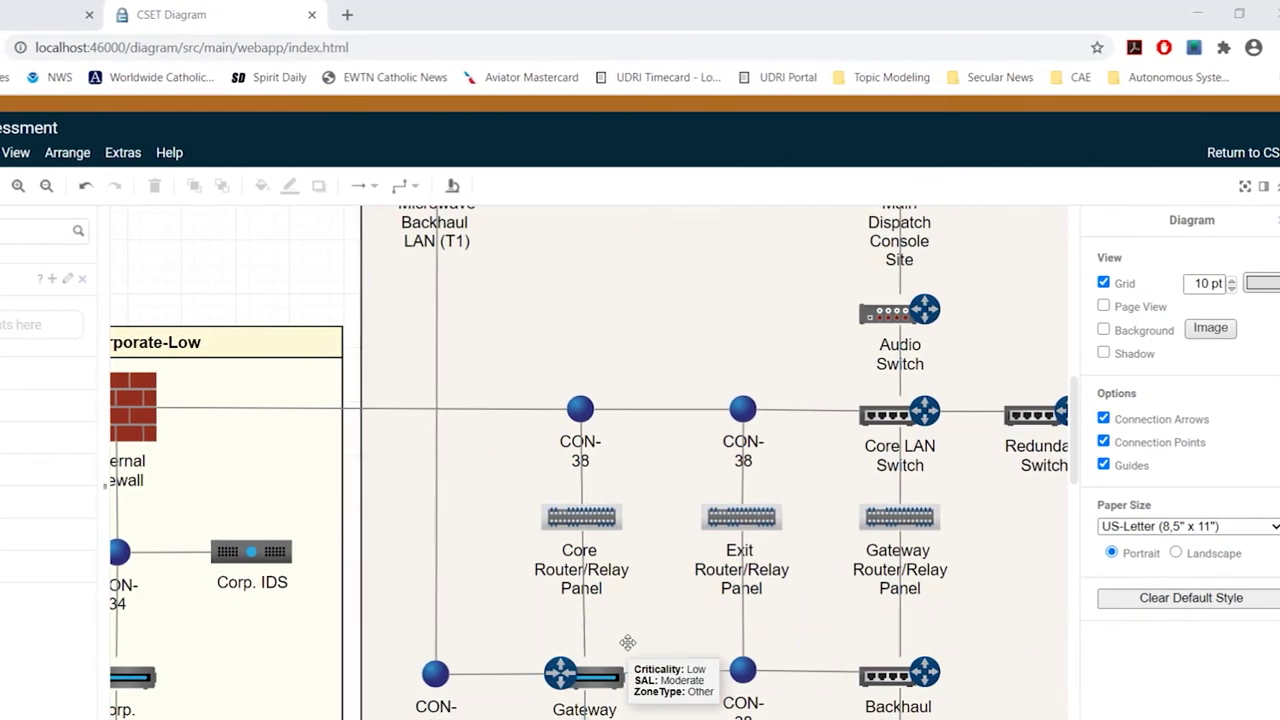
# - Open the properties of the External Firewall in the Corporate-Low zone and put its label into editing
pyautogui.hscroll(-5, 629, 644)
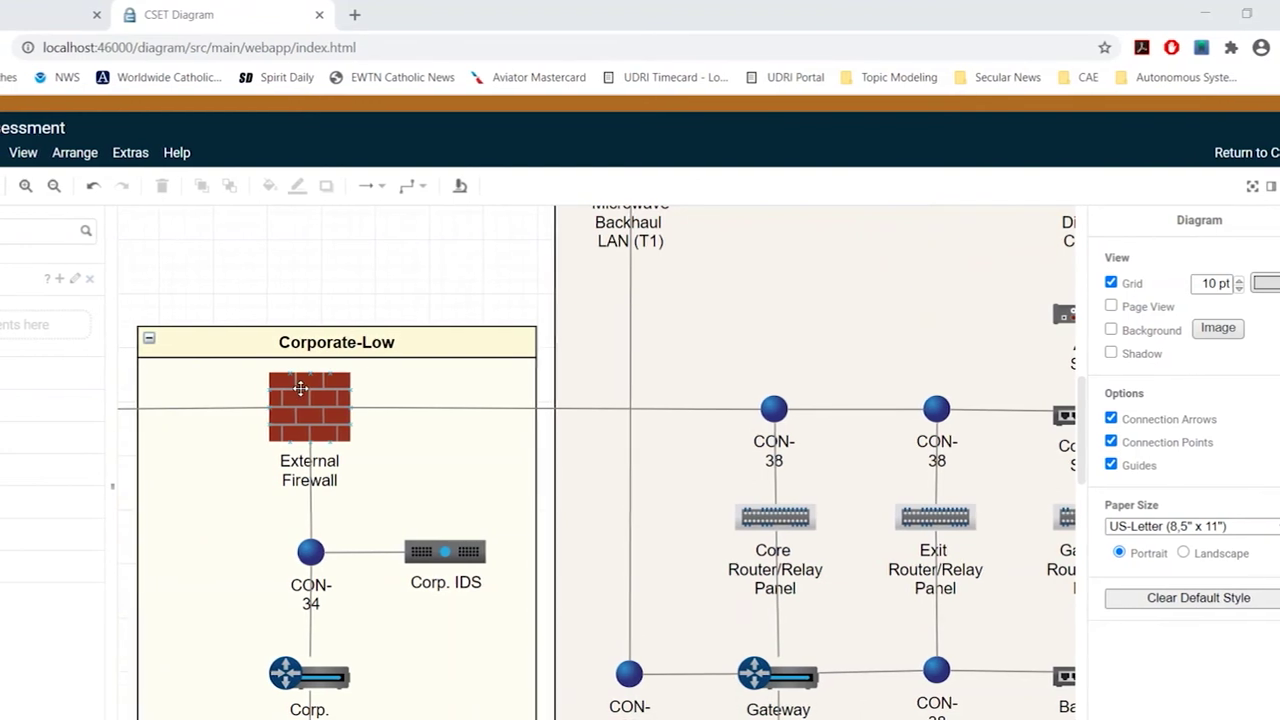
pyautogui.click(301, 389)
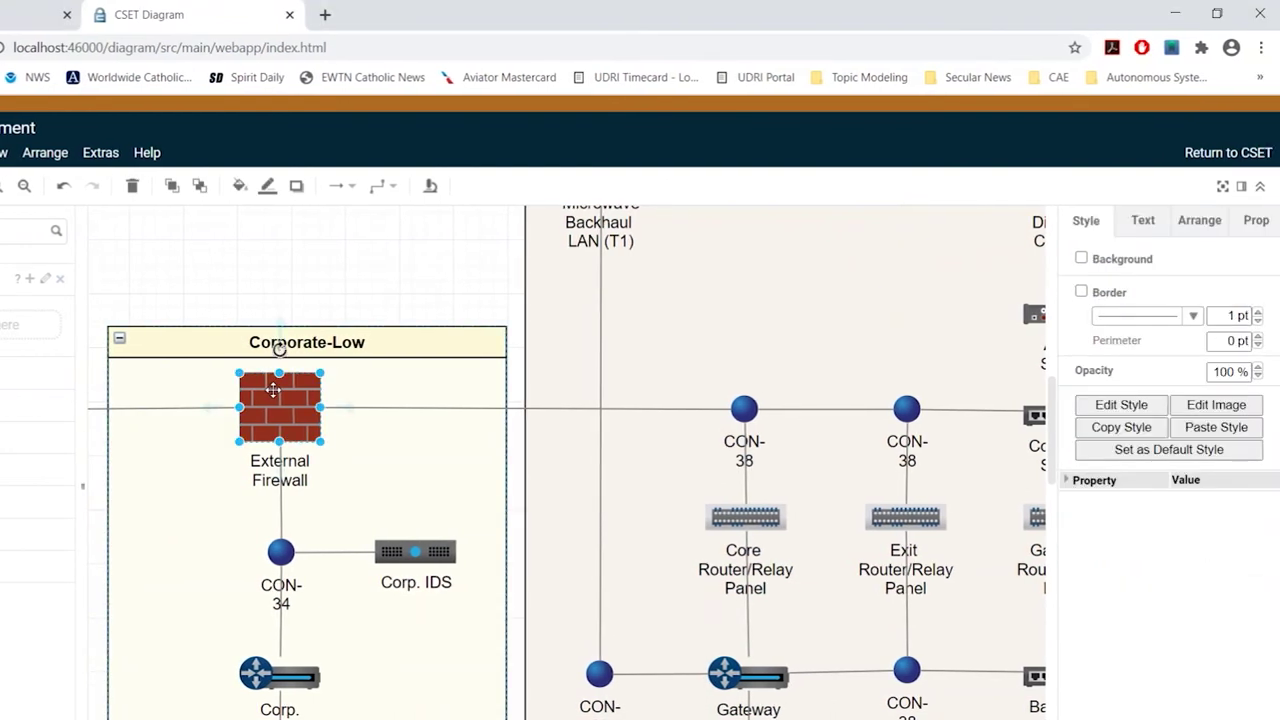
pyautogui.click(1257, 222)
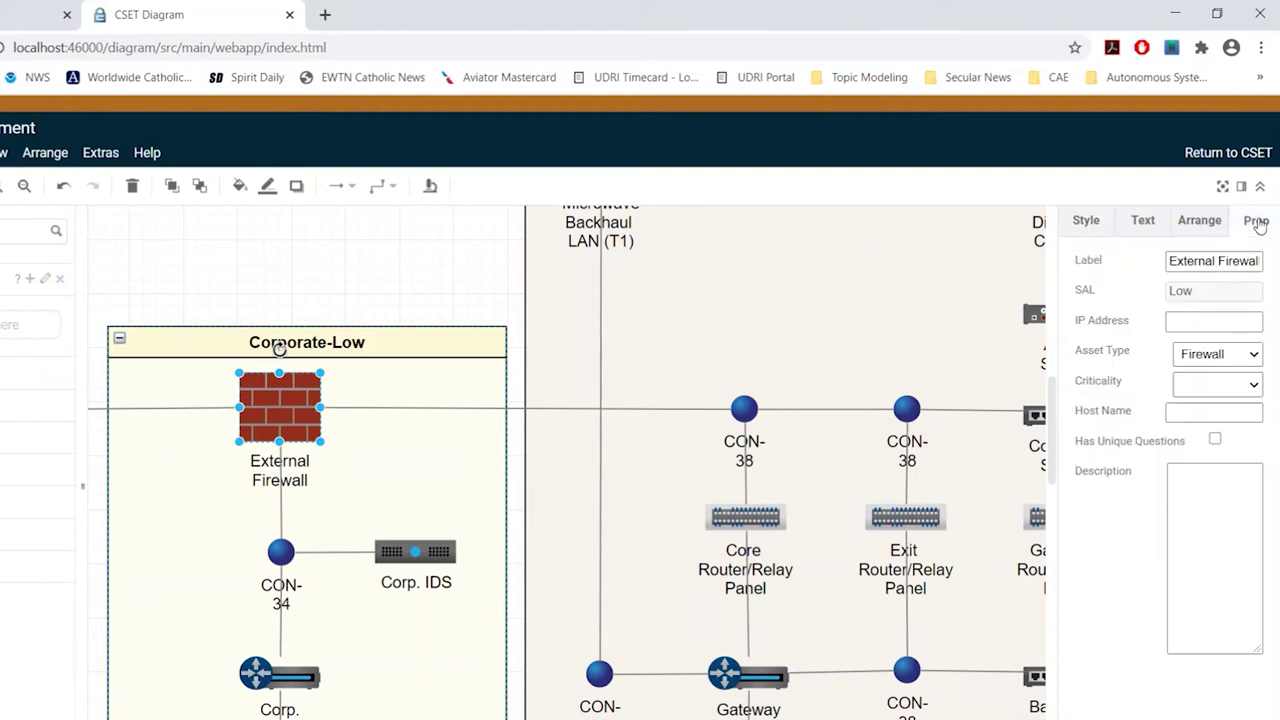
pyautogui.click(1207, 262)
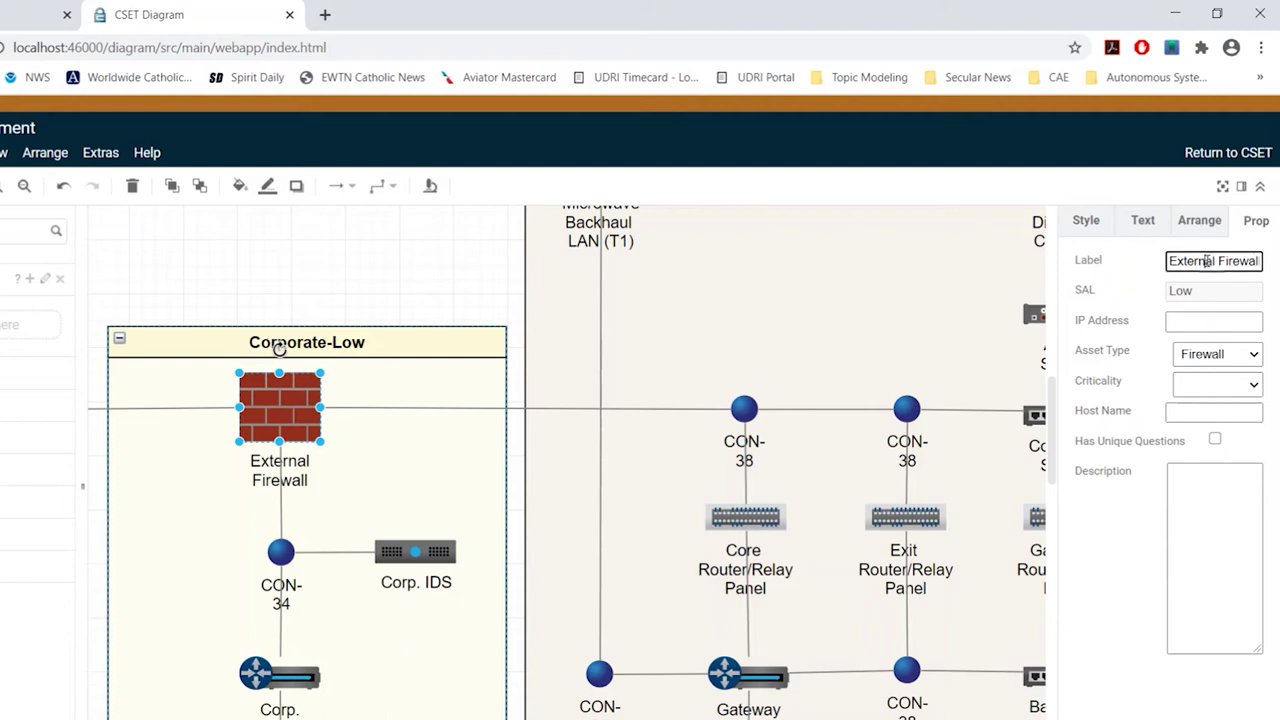
# - Replace the External Firewall's label with MY FIREWALL
pyautogui.press('Home')
pyautogui.hotkey('ctrl', 'a')
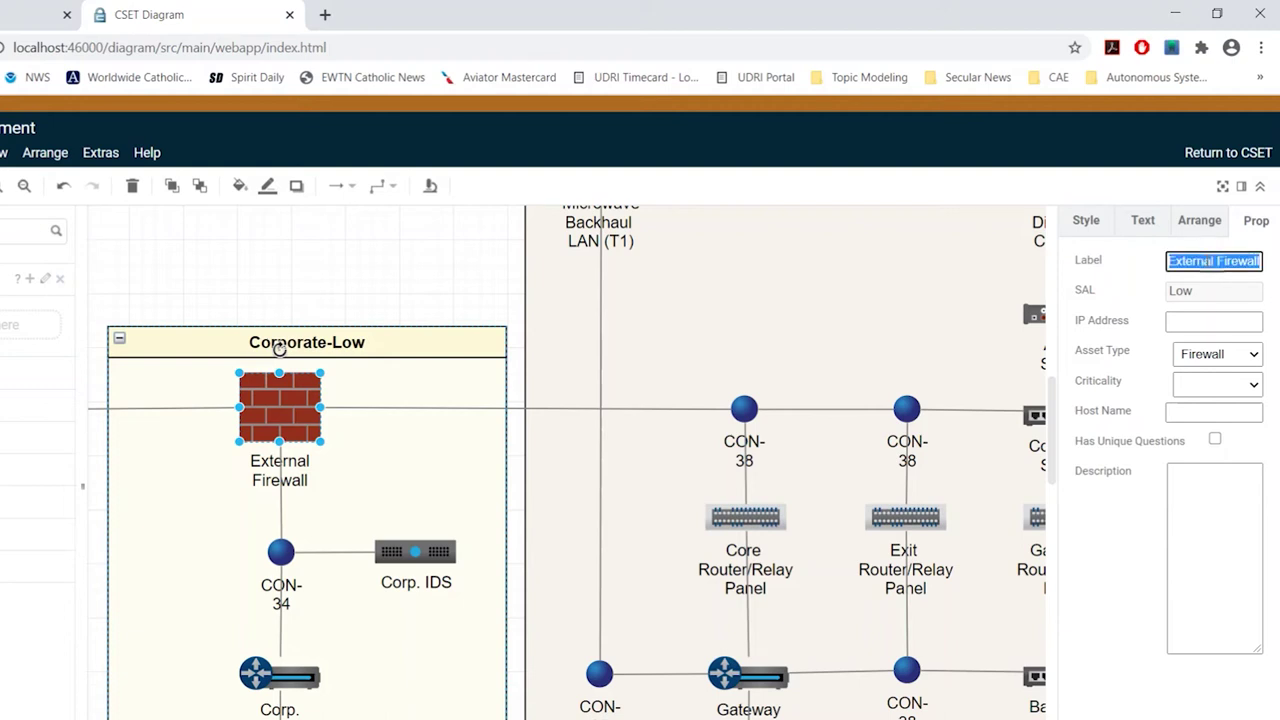
pyautogui.write('MY')
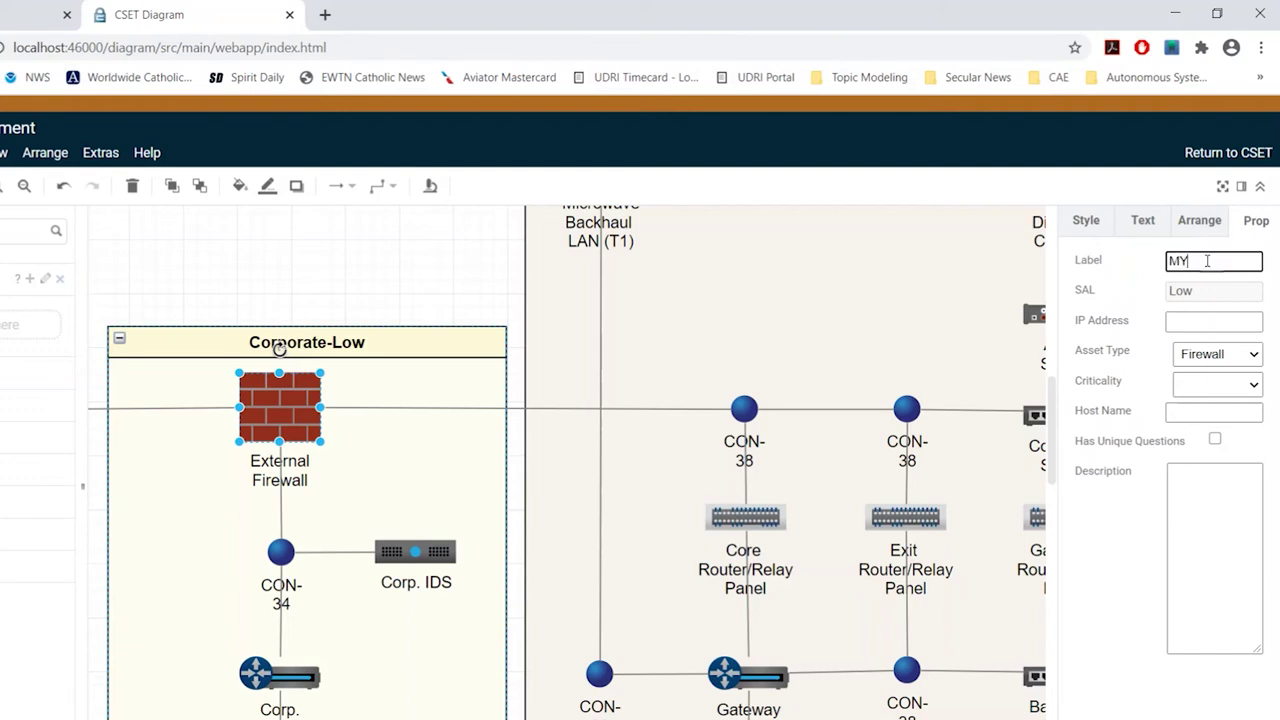
pyautogui.write(' FIREWALL')
pyautogui.press('Return')
# - Set the firewall's IP address to 10.0.0.124 and its host name to Low Firewall
pyautogui.click(1219, 321)
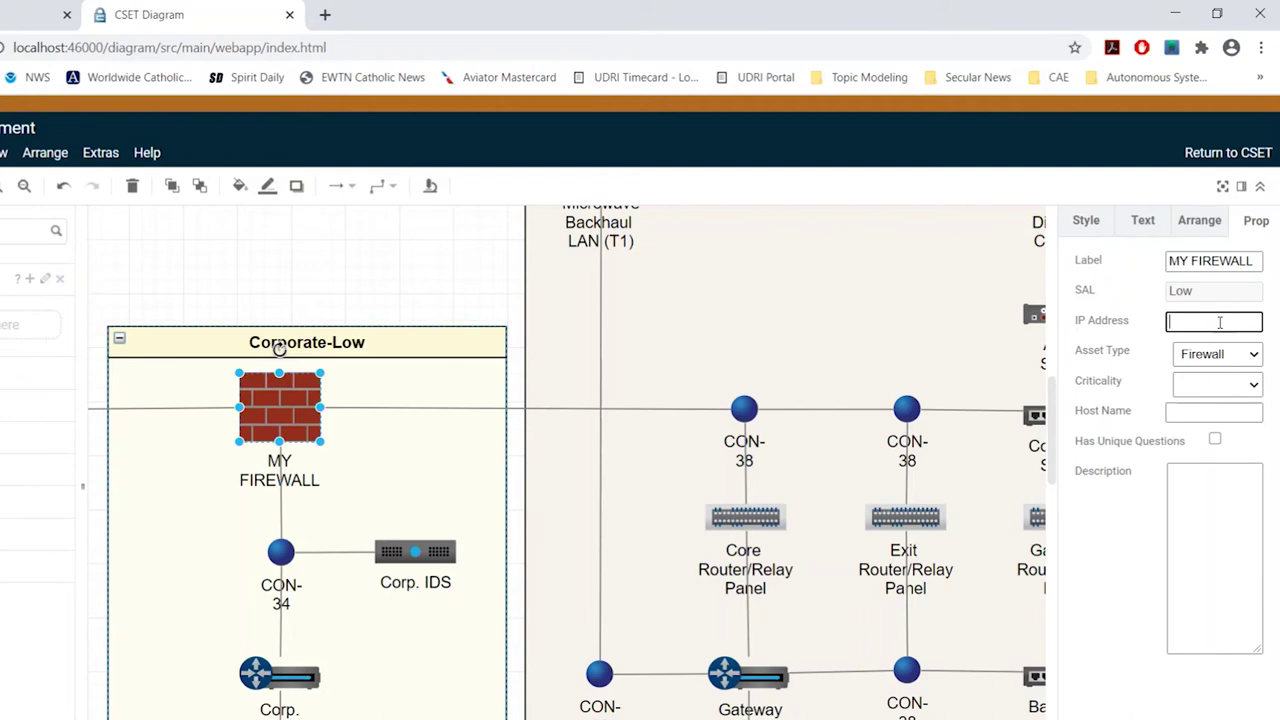
pyautogui.write('10.0.0.124')
pyautogui.click(1218, 412)
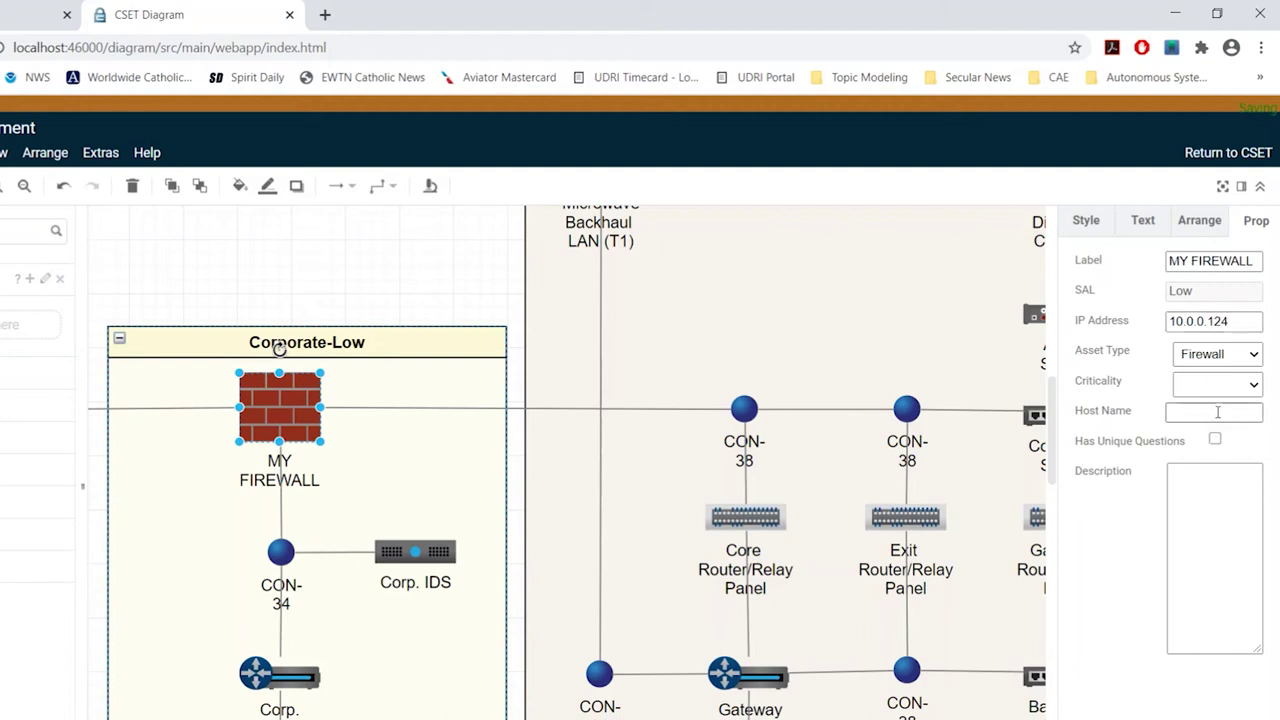
pyautogui.click(1218, 412)
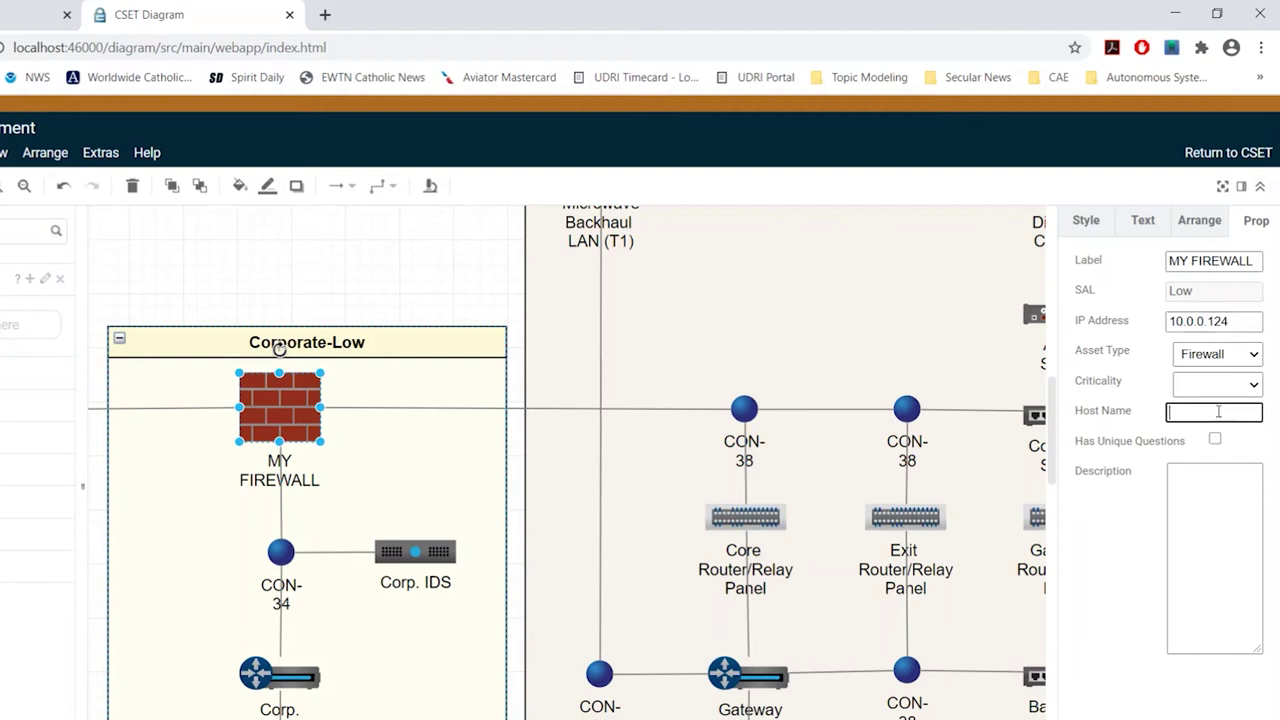
pyautogui.write('Low Firewall')
pyautogui.moveTo(873, 634)
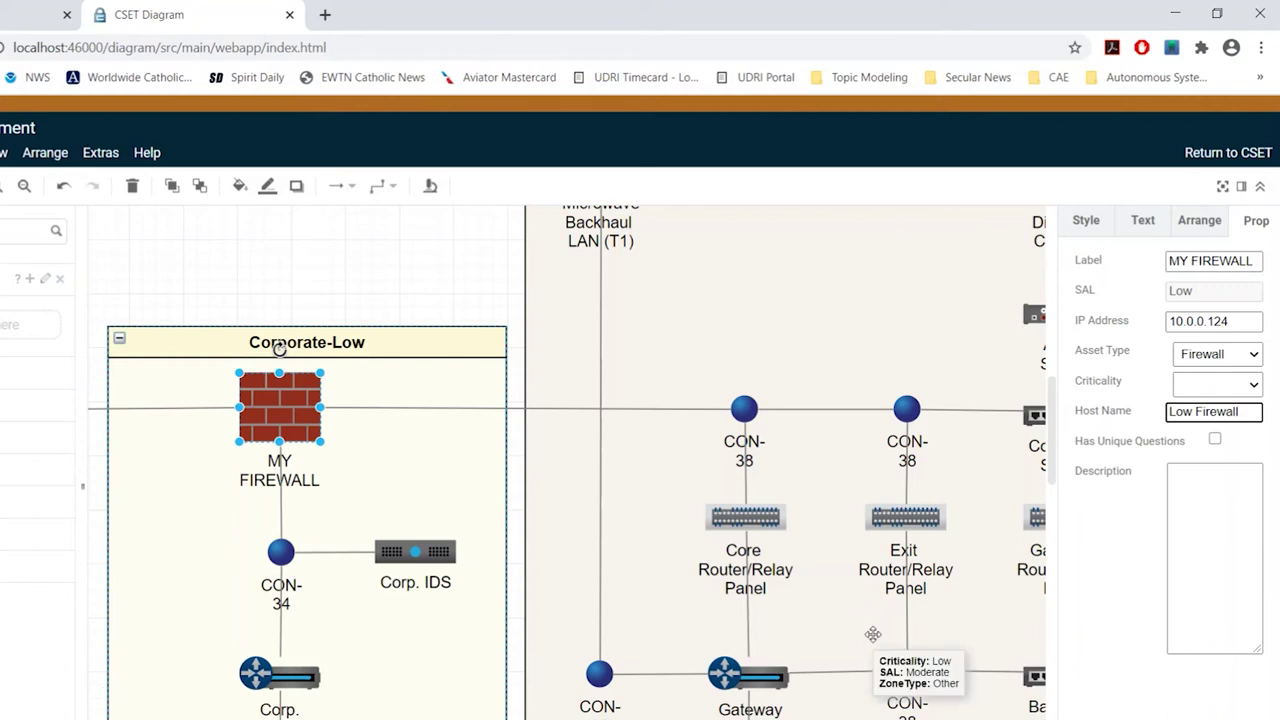
# - Show the firewall's style options and look over the components in the Corporate-Low zone
pyautogui.click(1099, 228)
pyautogui.moveTo(144, 534)
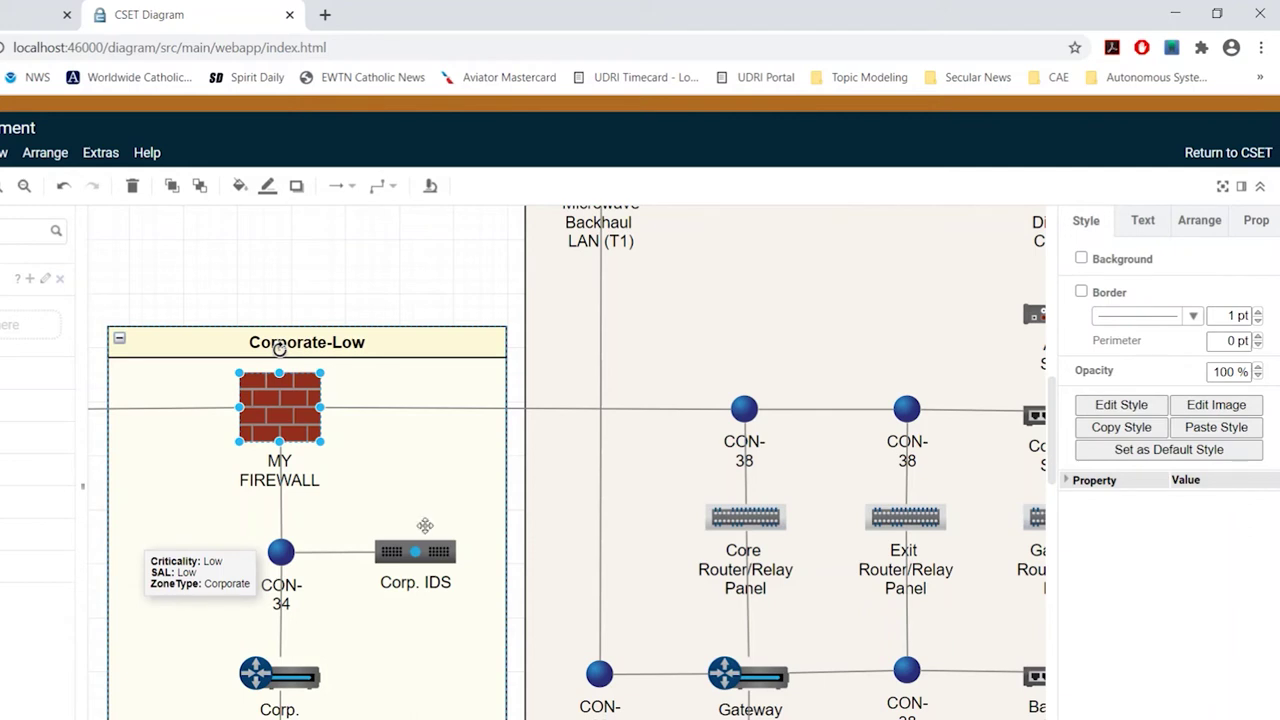
pyautogui.scroll(-3, 425, 525)
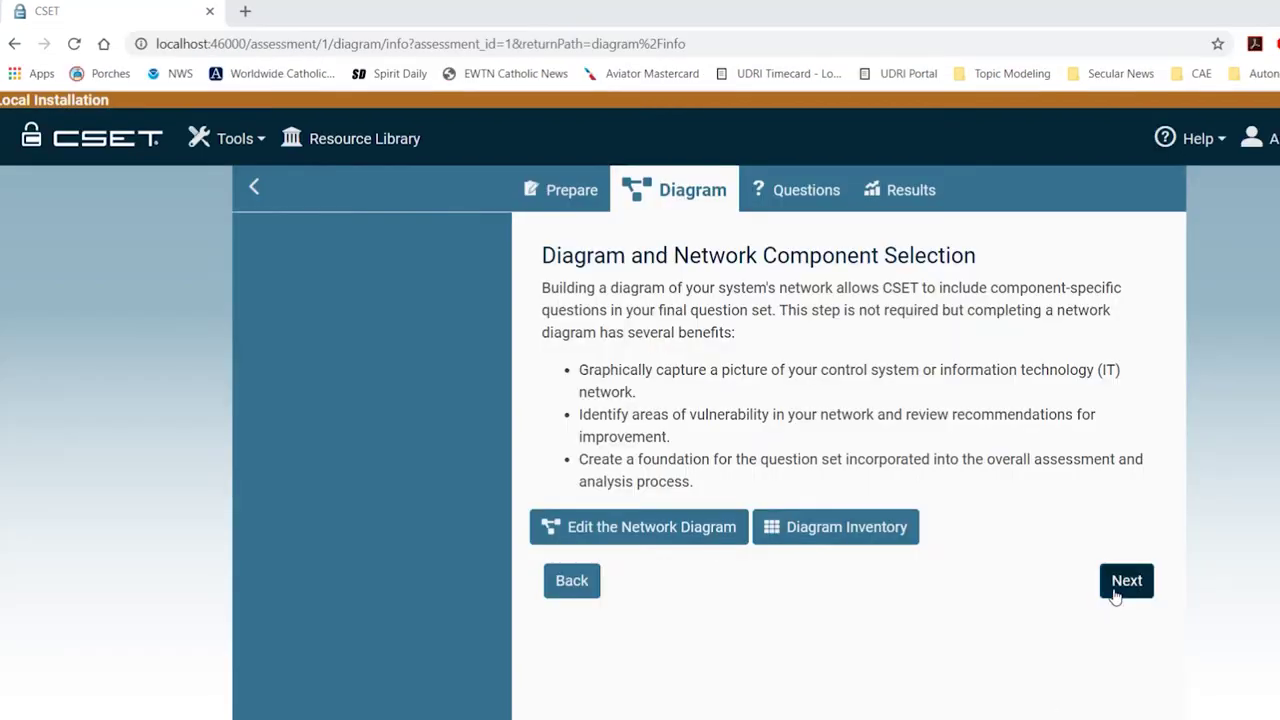
# - Open the assessment's questions in Questions Mode and expand the Access Agreements group under Access Control
pyautogui.click(811, 192)
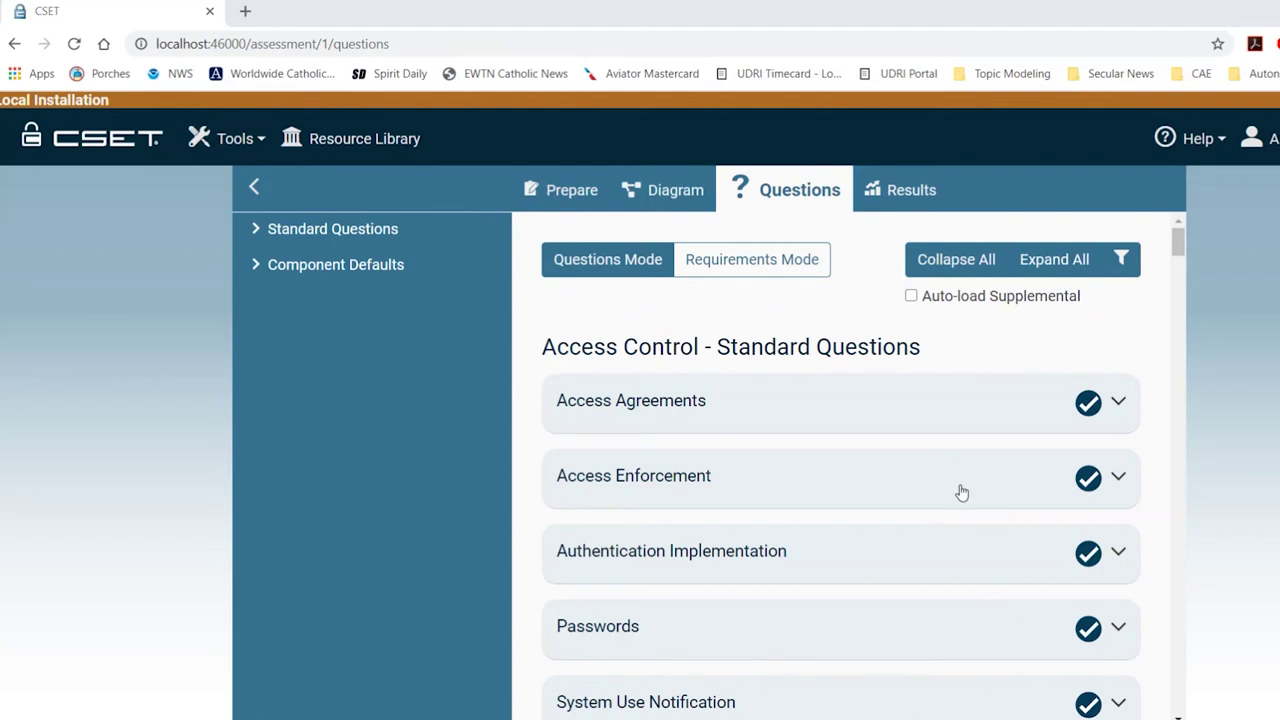
pyautogui.click(595, 268)
pyautogui.click(763, 275)
pyautogui.click(1110, 402)
pyautogui.scroll(-2, 1114, 500)
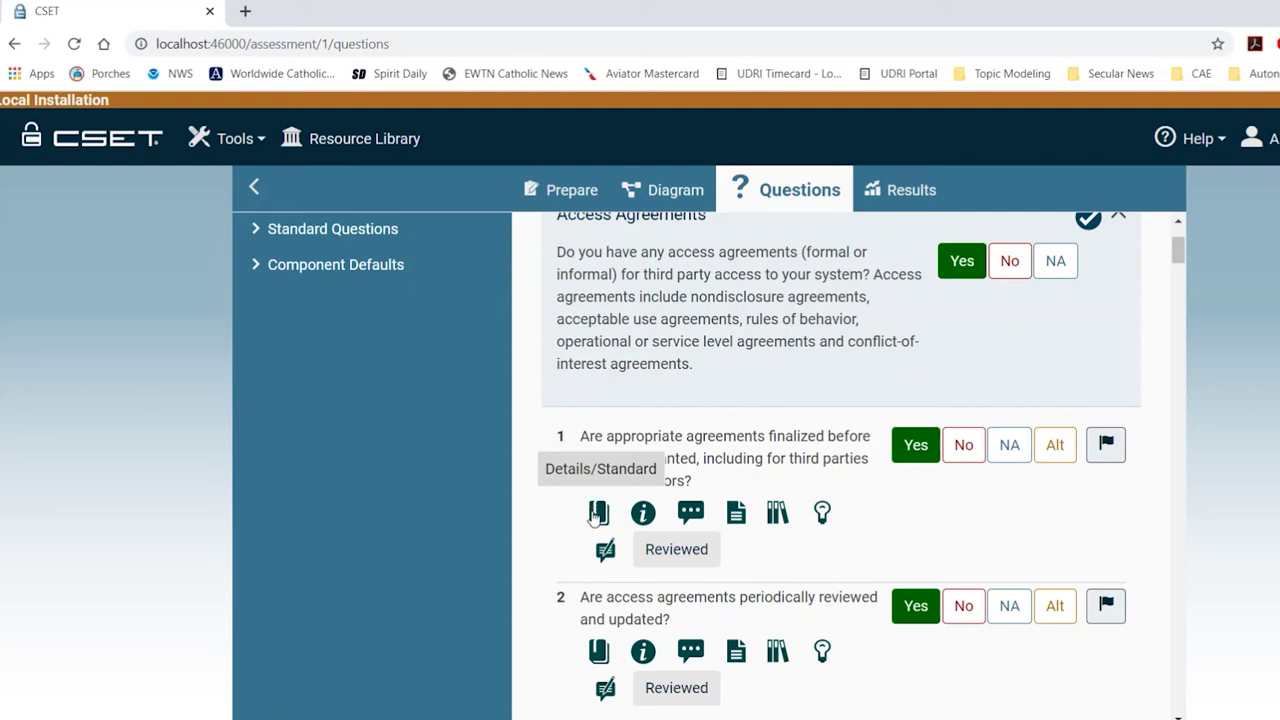
# - Read the standard details and the supplemental guidance for the first Access Agreements question
pyautogui.click(597, 513)
pyautogui.scroll(-2, 567, 544)
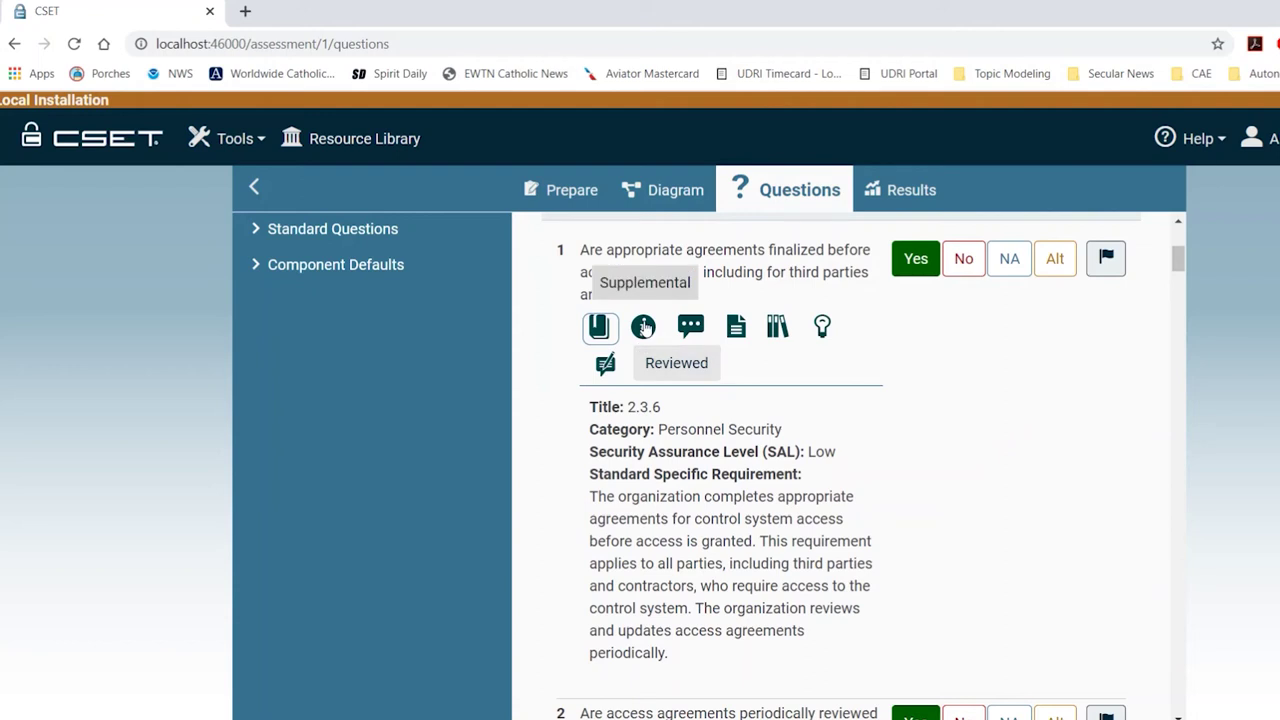
pyautogui.click(645, 328)
pyautogui.scroll(-1, 645, 455)
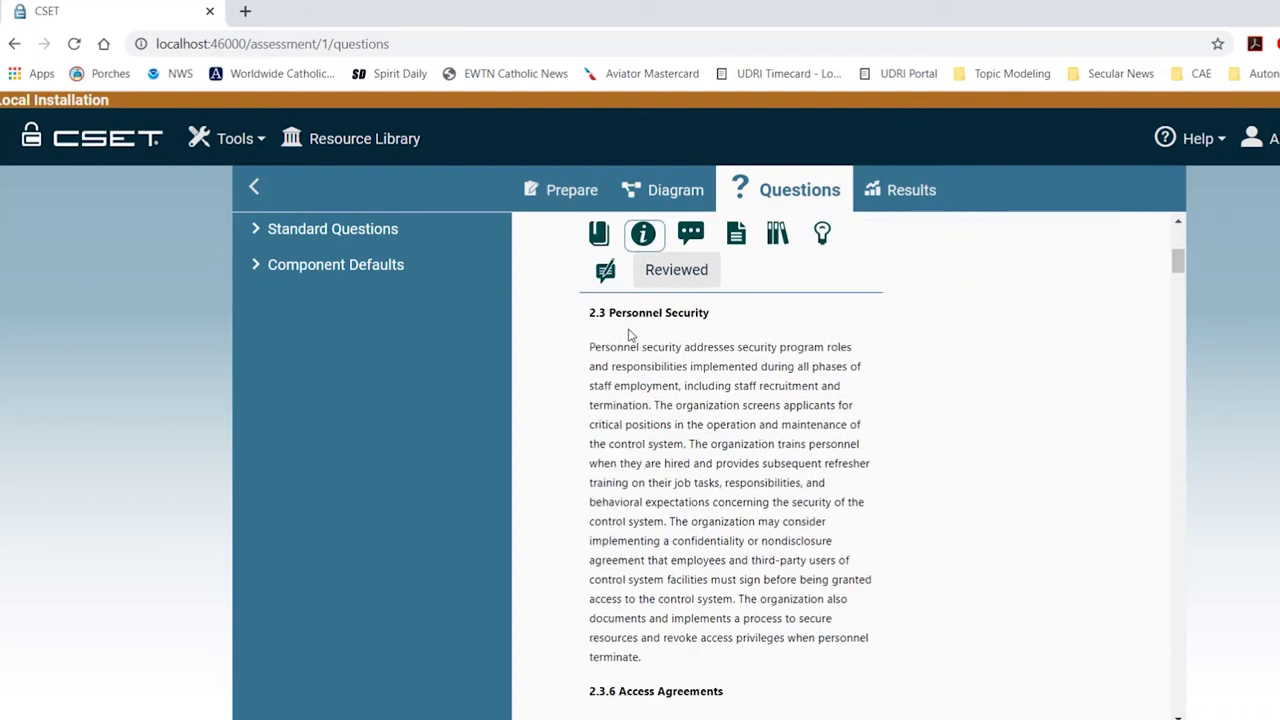
pyautogui.scroll(1, 638, 347)
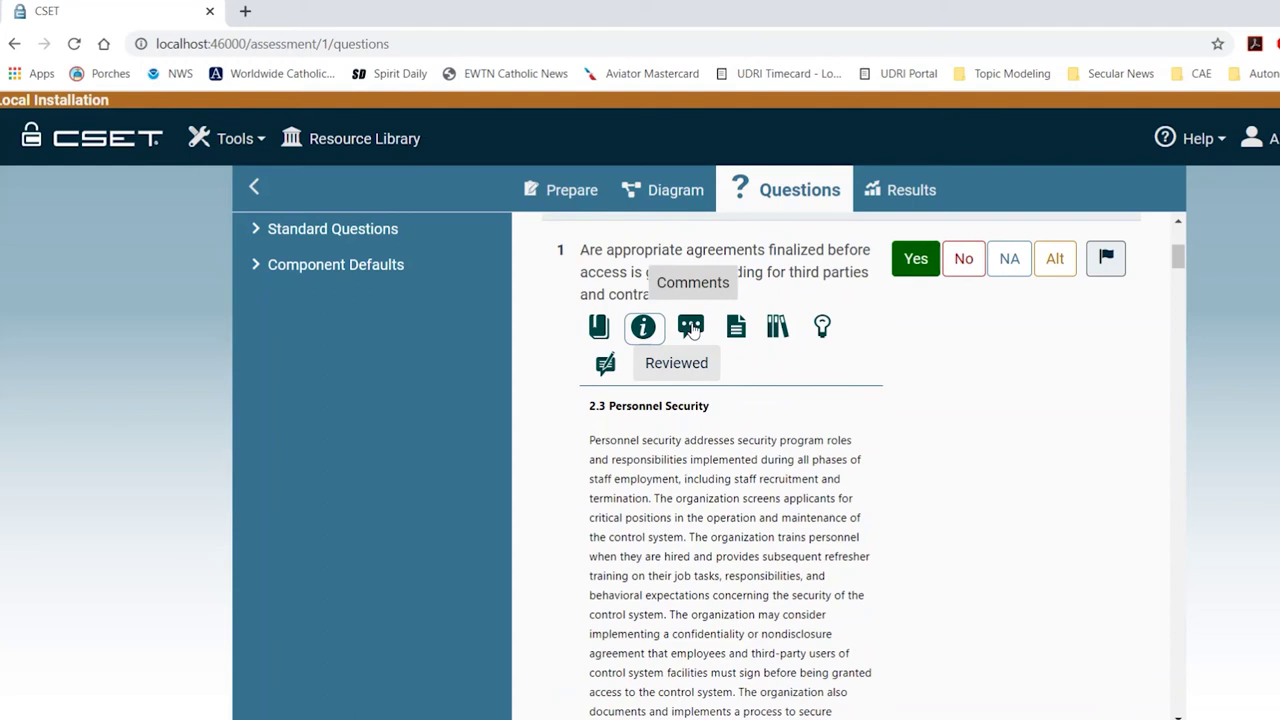
# - Add the comment "This is particularly important for us!" to the first Access Agreements question
pyautogui.click(691, 327)
pyautogui.click(680, 405)
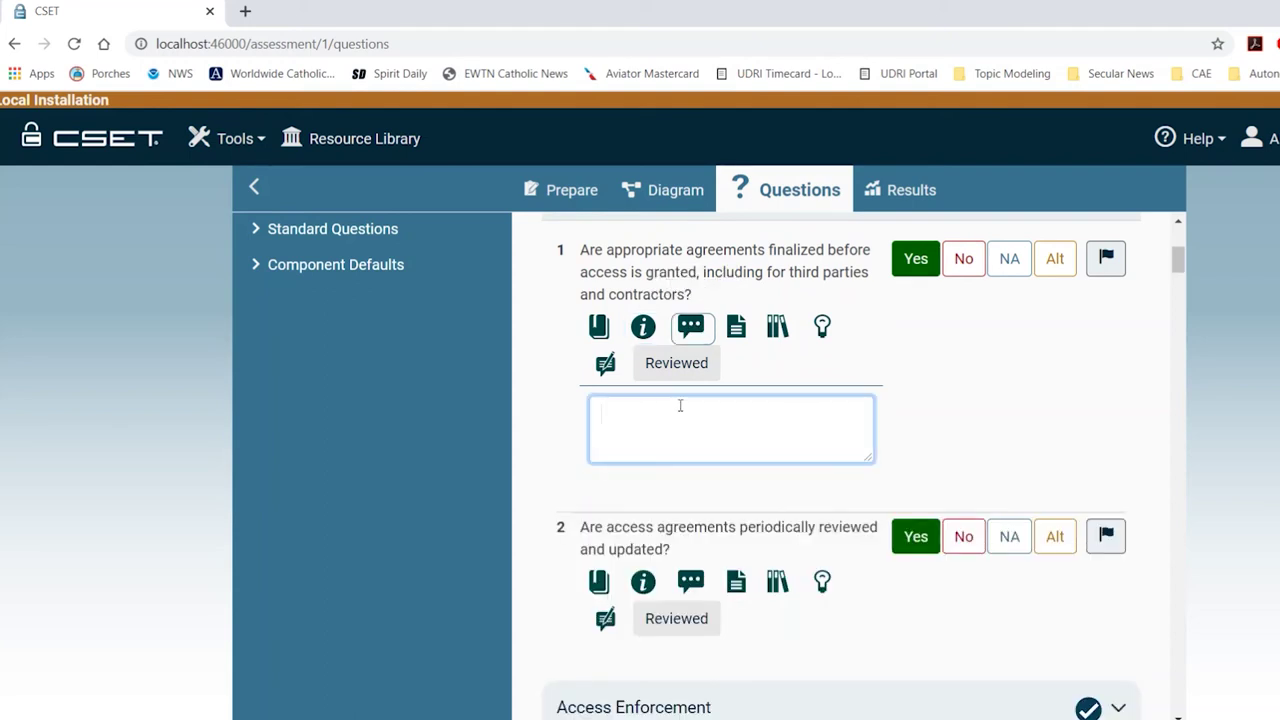
pyautogui.write('This is particularly important for us!')
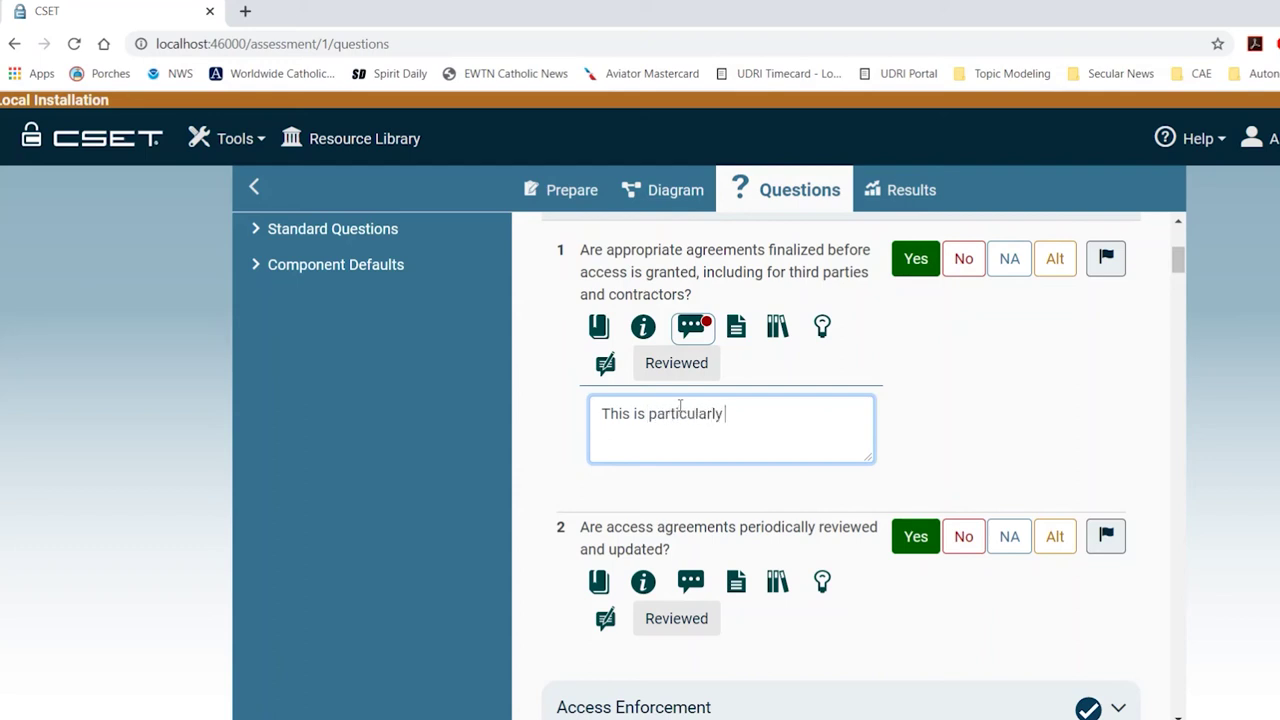
# - Examine the first question's document attachments, reference documents and observation form, and close the form without entering anything
pyautogui.click(737, 330)
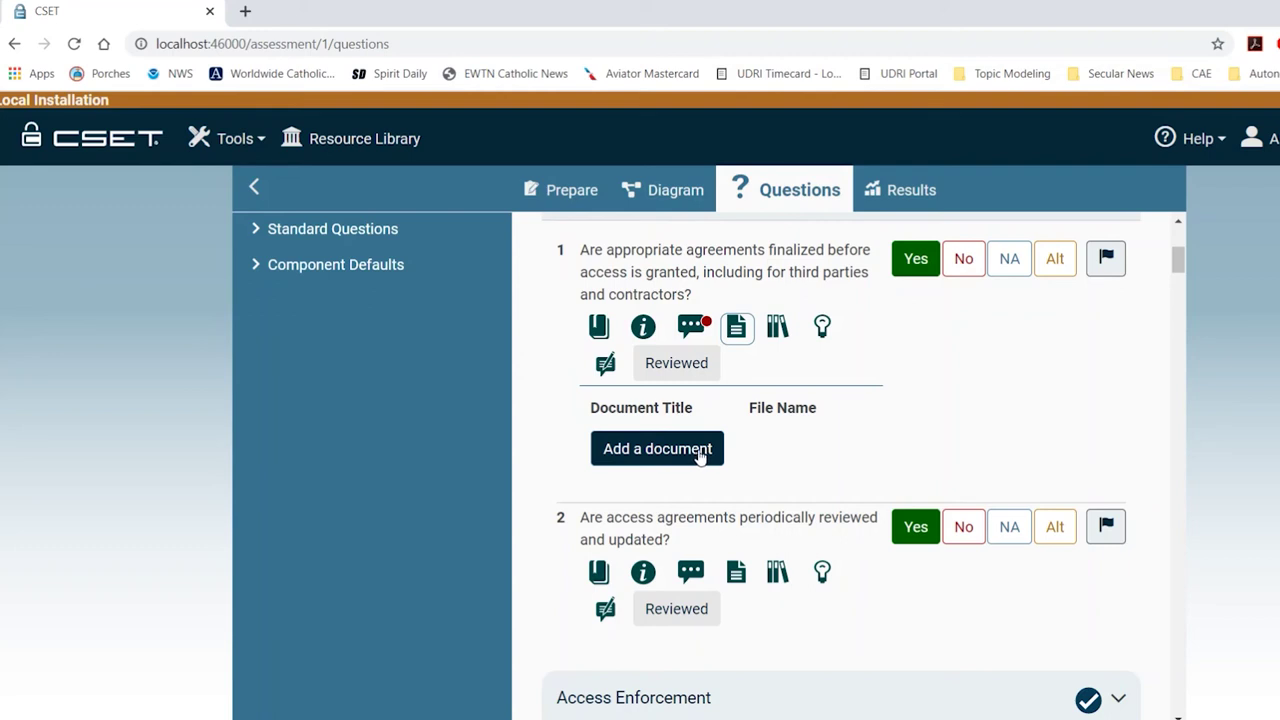
pyautogui.click(777, 326)
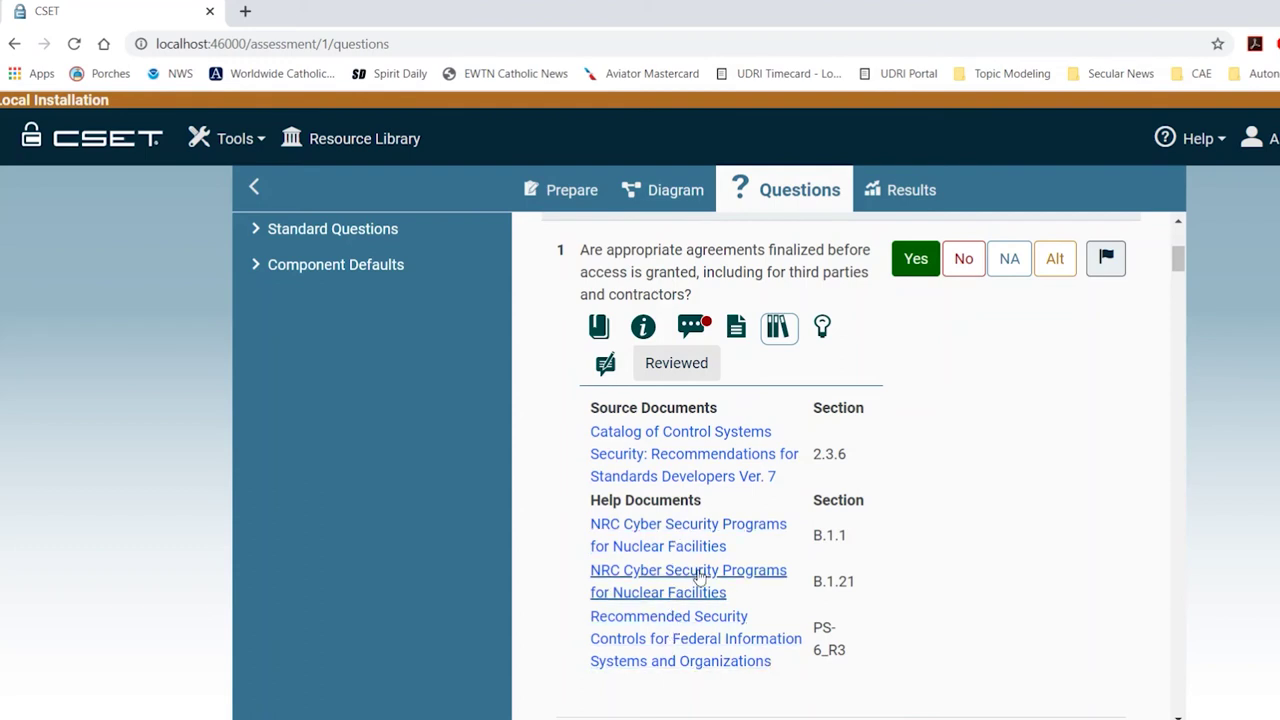
pyautogui.click(822, 330)
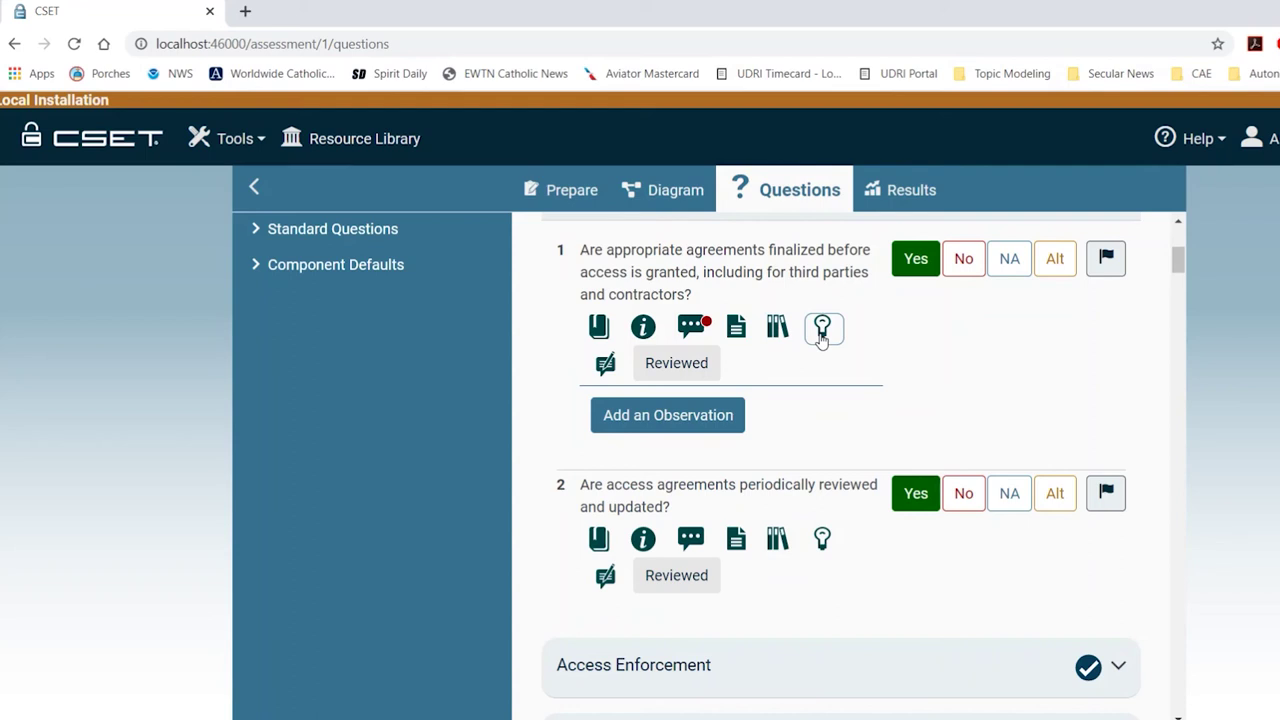
pyautogui.click(697, 419)
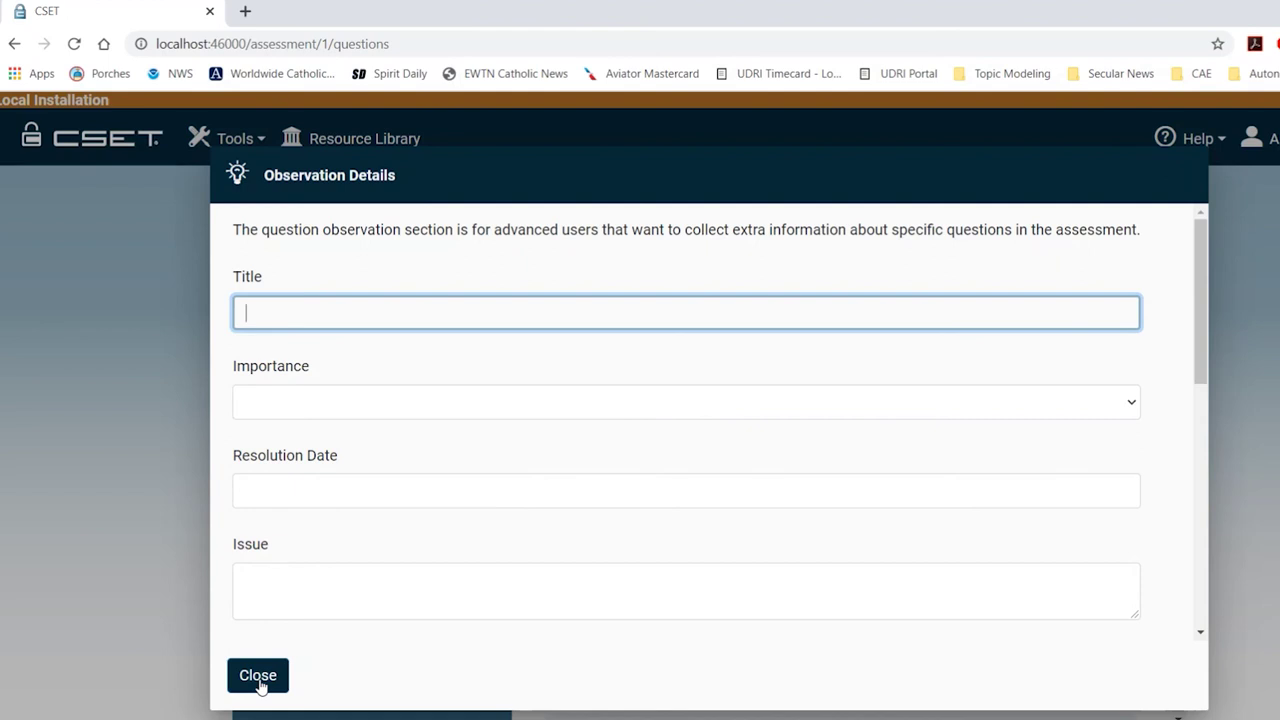
pyautogui.click(259, 680)
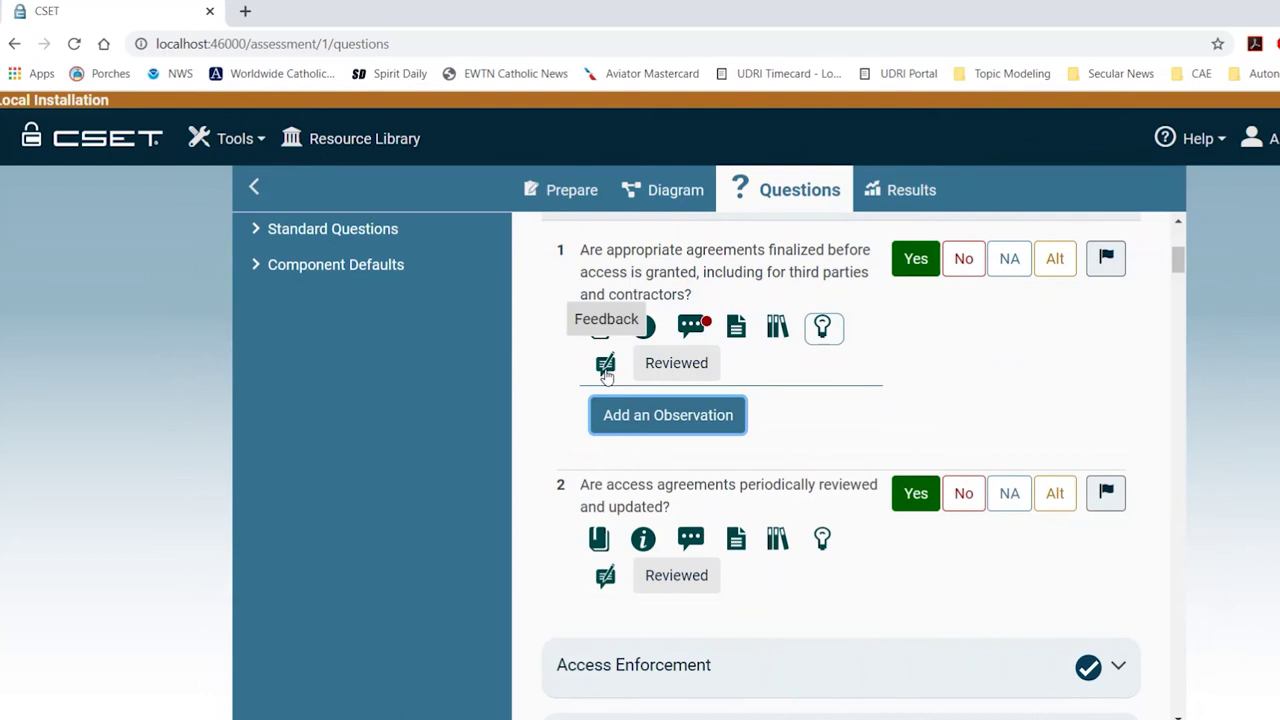
# - Open the first question's feedback field, mark the question as reviewed and remove the mark again
pyautogui.click(605, 366)
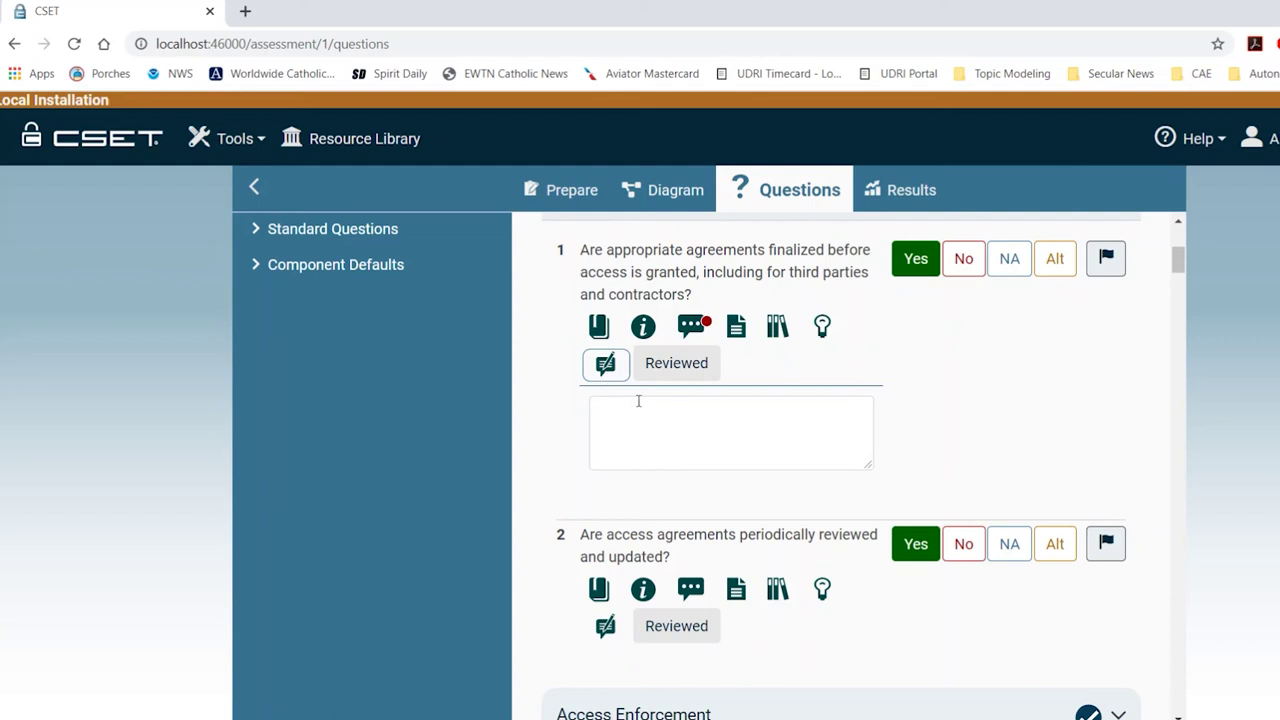
pyautogui.click(680, 370)
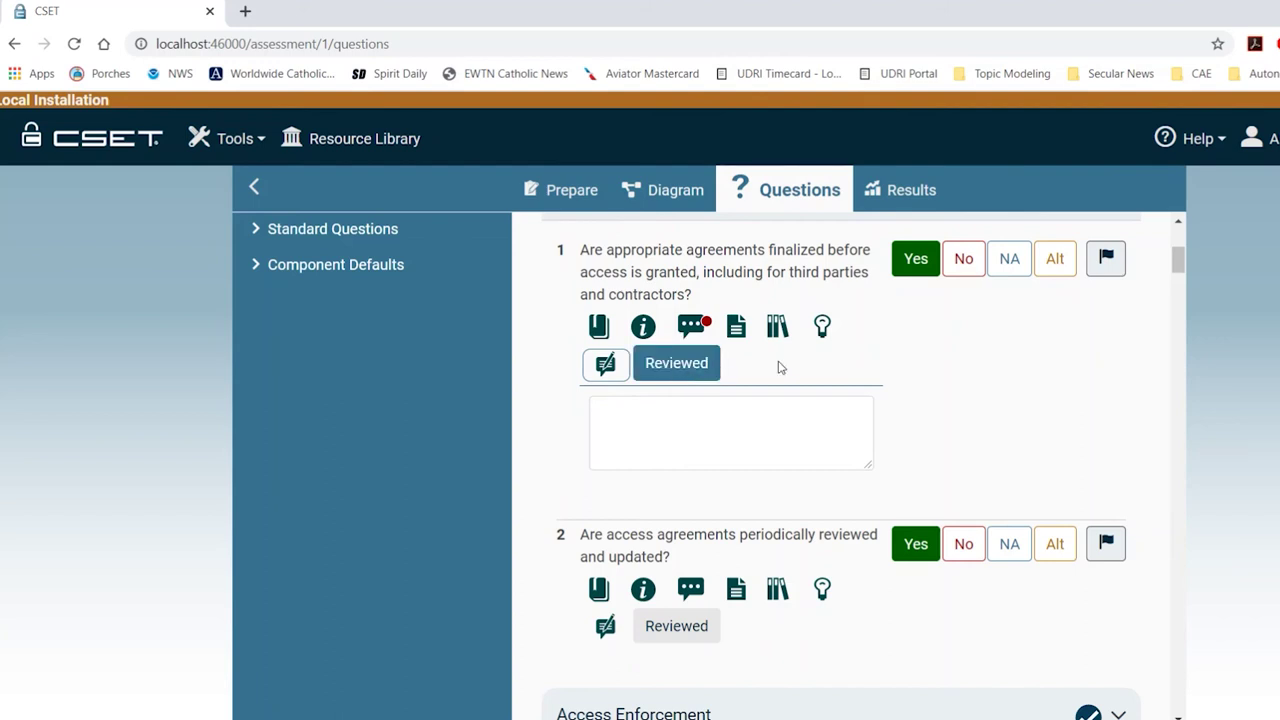
pyautogui.click(711, 363)
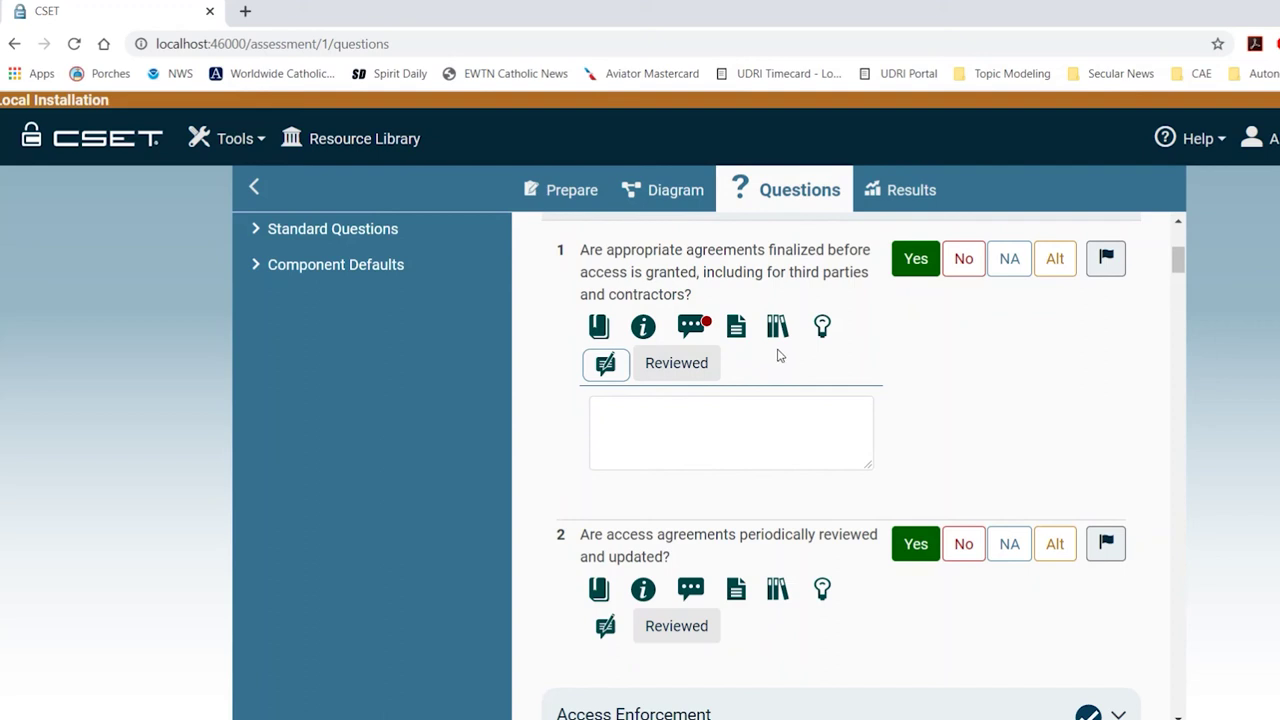
# - Open the assessment results and review the Analysis Dashboard's scores, compliance, top ranked categories and standards summary charts
pyautogui.scroll(4, 779, 355)
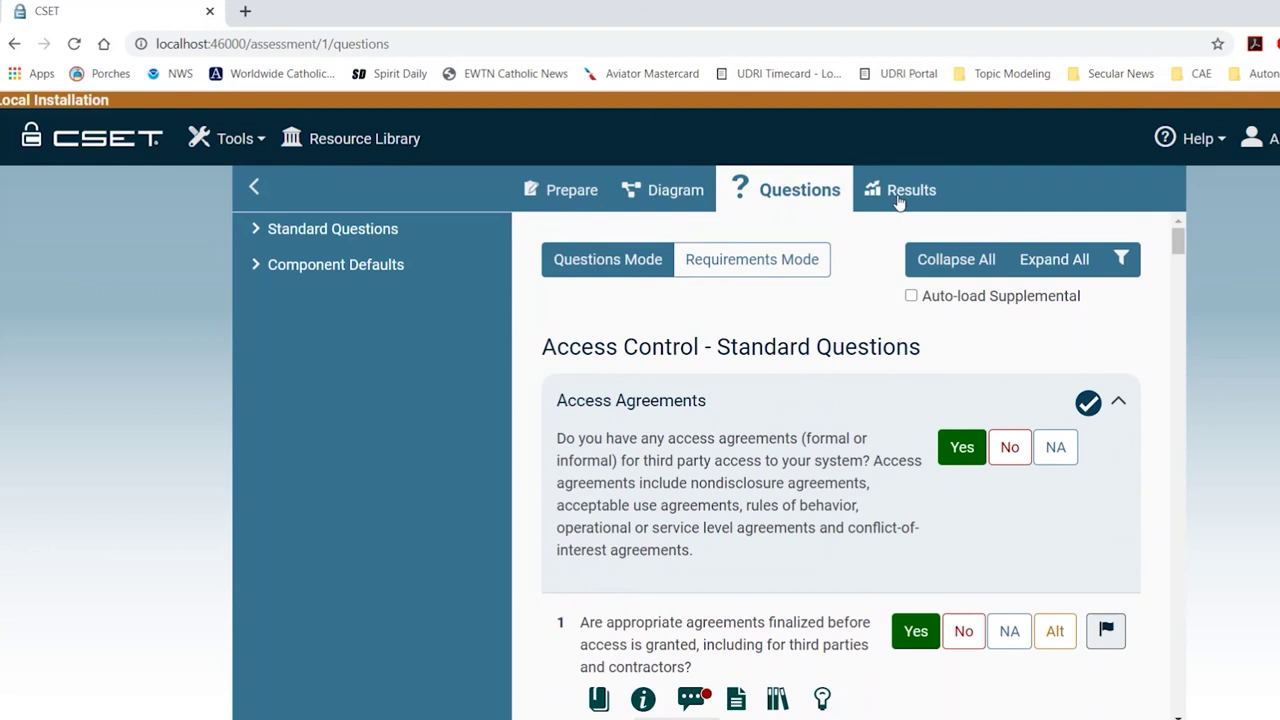
pyautogui.click(899, 195)
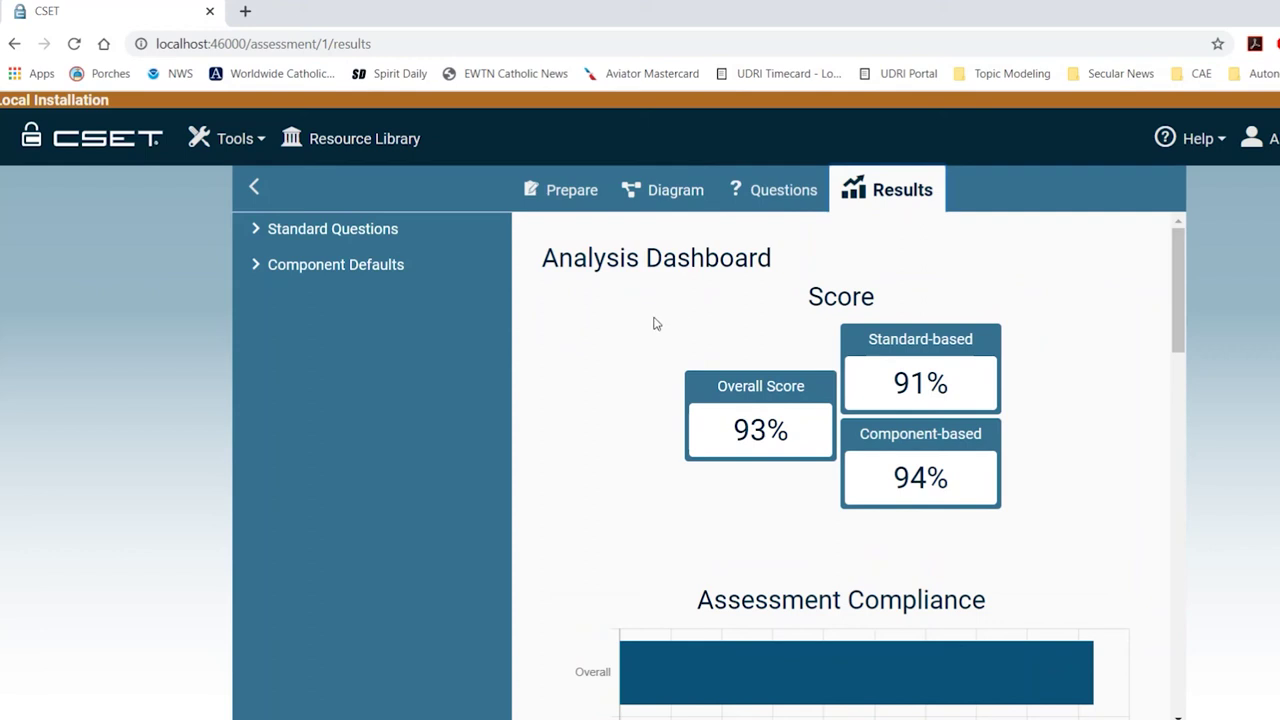
pyautogui.moveTo(540, 258); pyautogui.dragTo(712, 283)
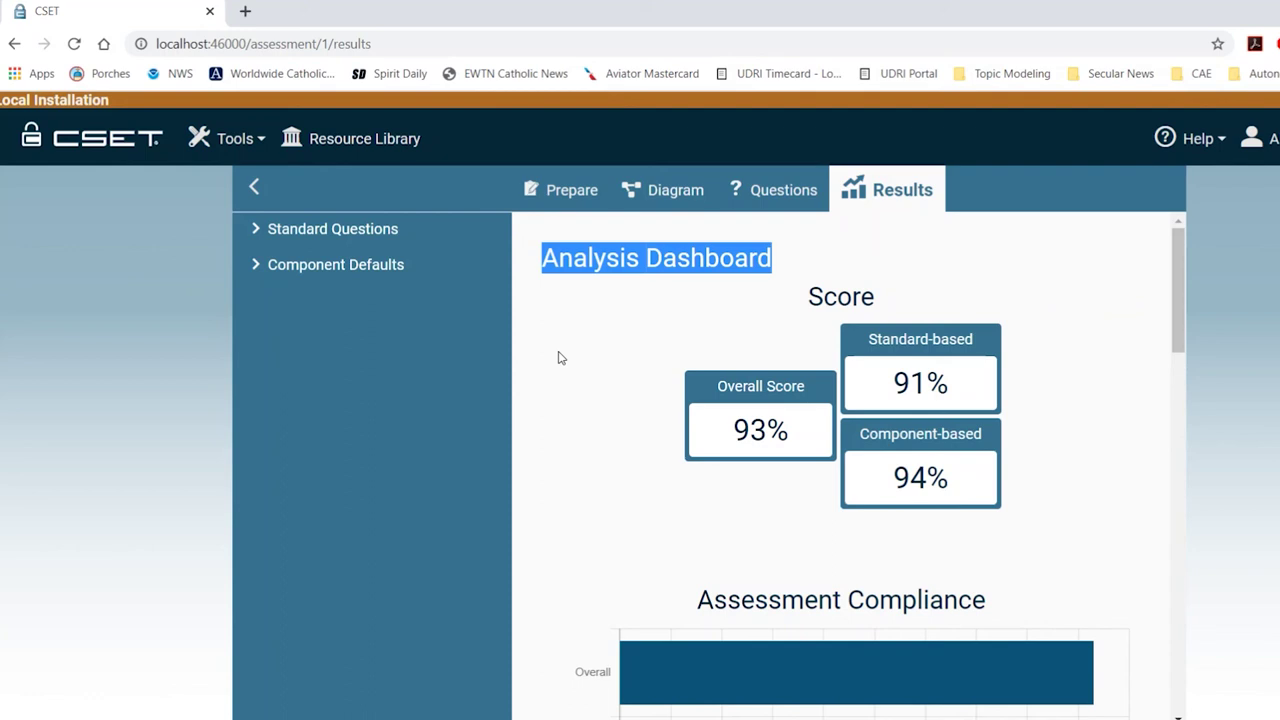
pyautogui.scroll(-3, 600, 360)
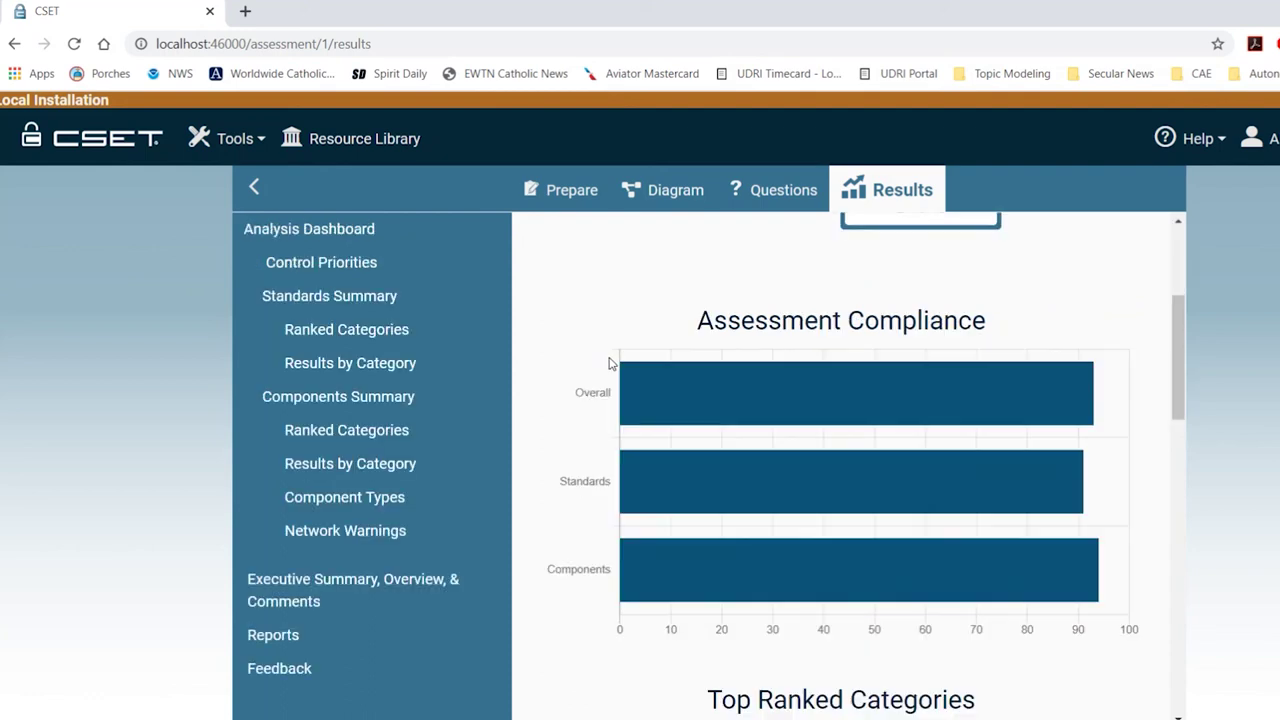
pyautogui.scroll(-4, 610, 363)
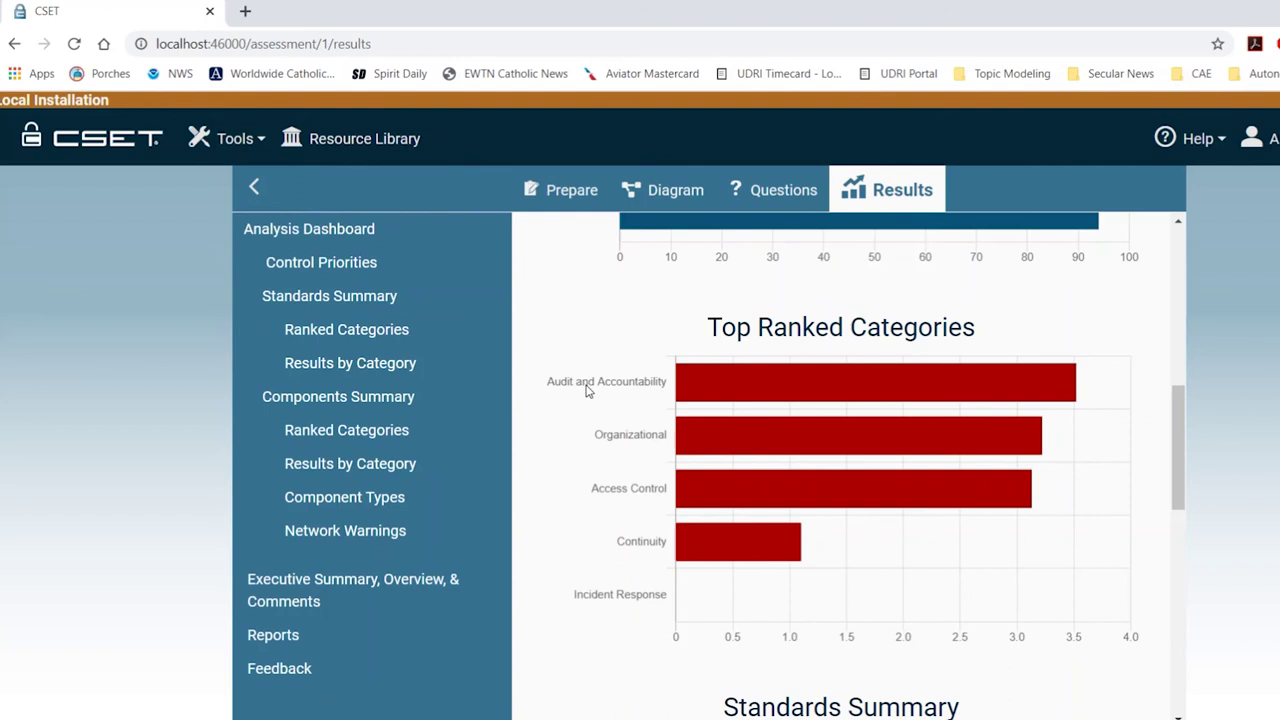
pyautogui.scroll(-3, 587, 391)
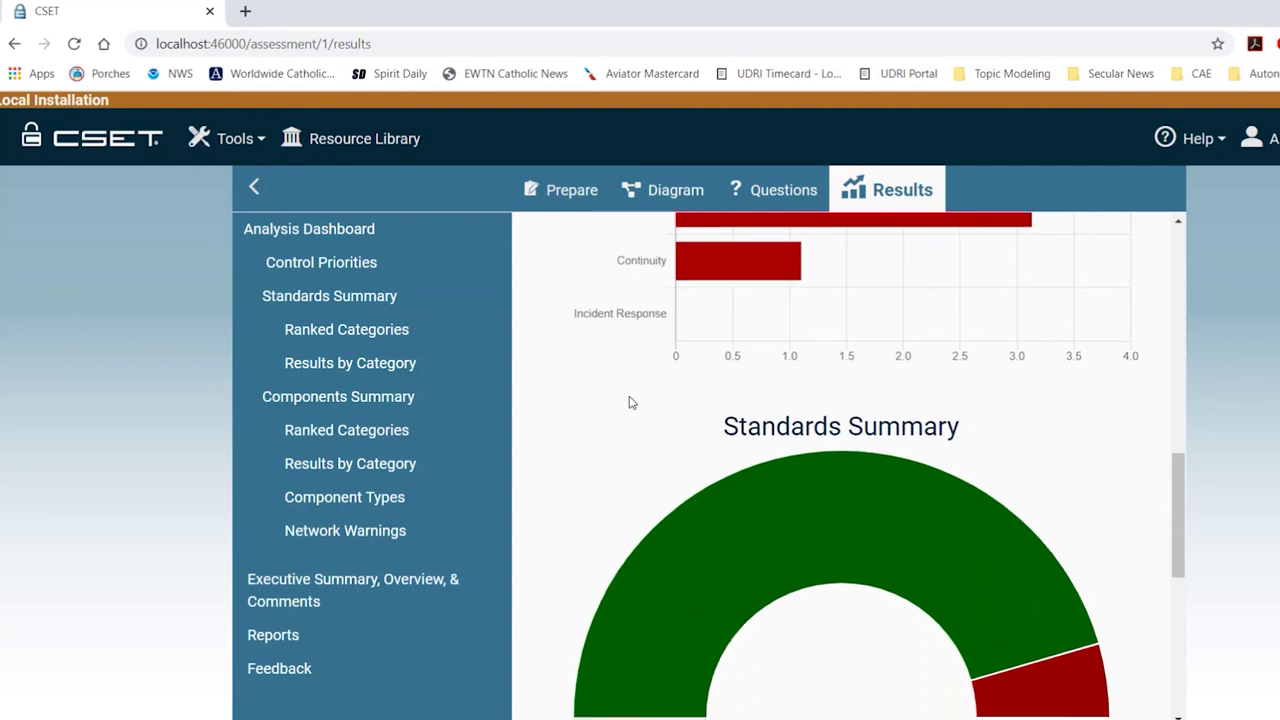
pyautogui.scroll(-3, 630, 403)
pyautogui.scroll(1, 606, 395)
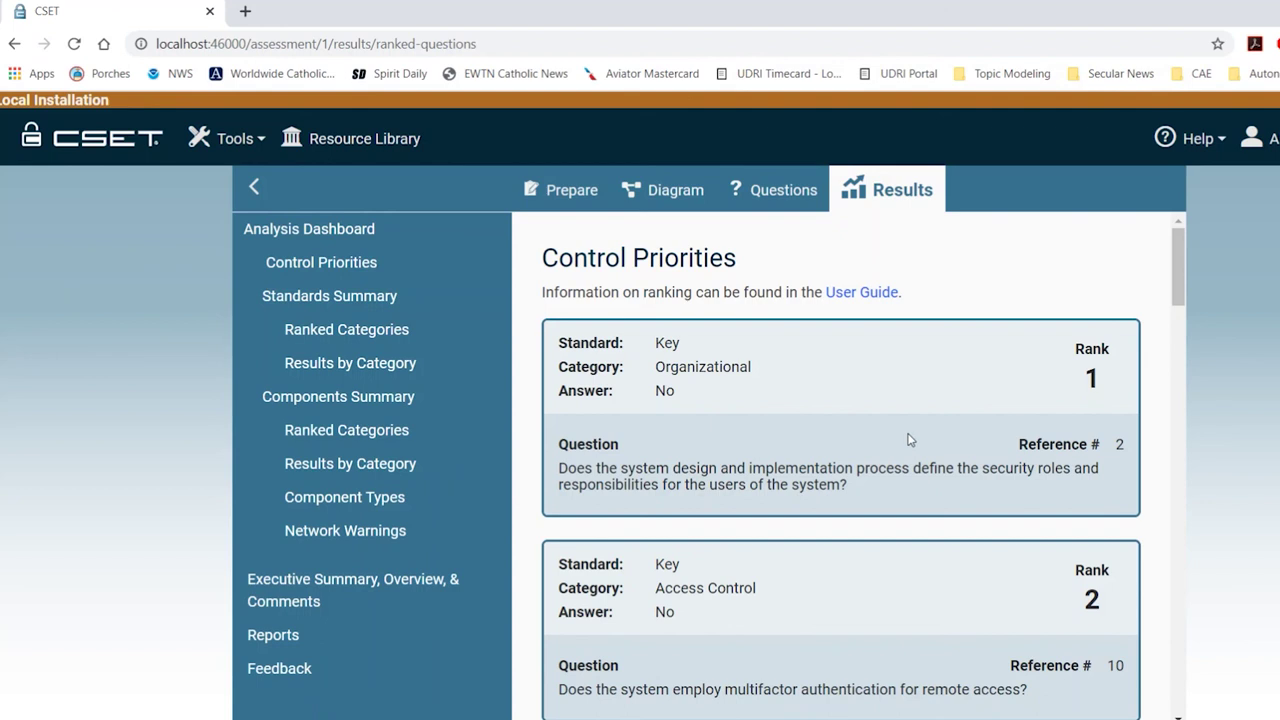
# - Look through the ranked control priorities and the standards results by category, ending at the list of final reports
pyautogui.scroll(-5, 910, 440)
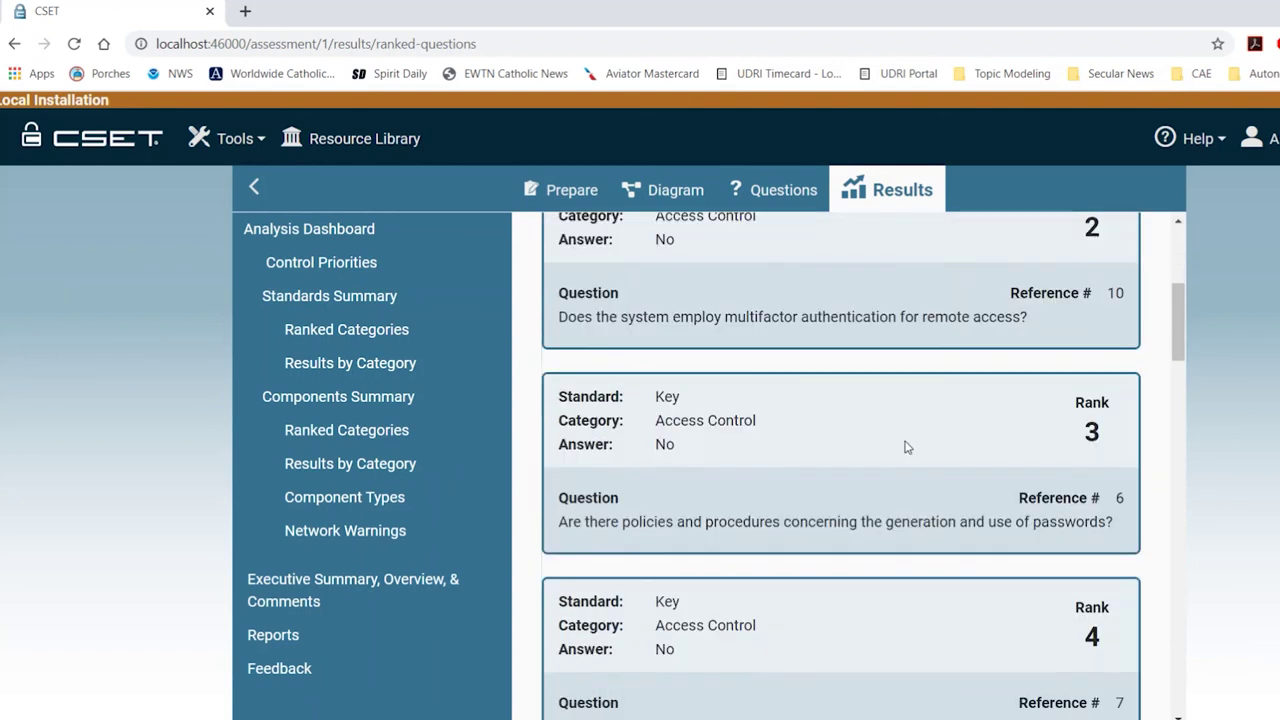
pyautogui.scroll(-1, 907, 447)
pyautogui.click(350, 363)
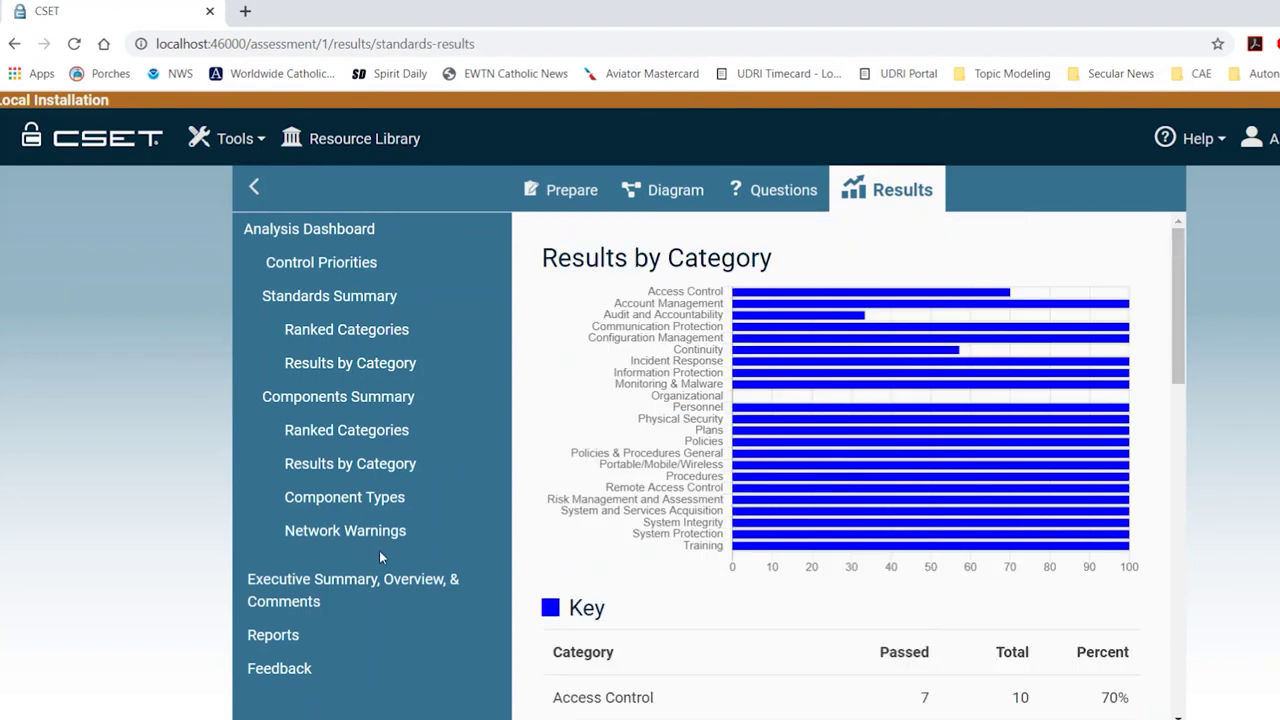
pyautogui.click(273, 636)
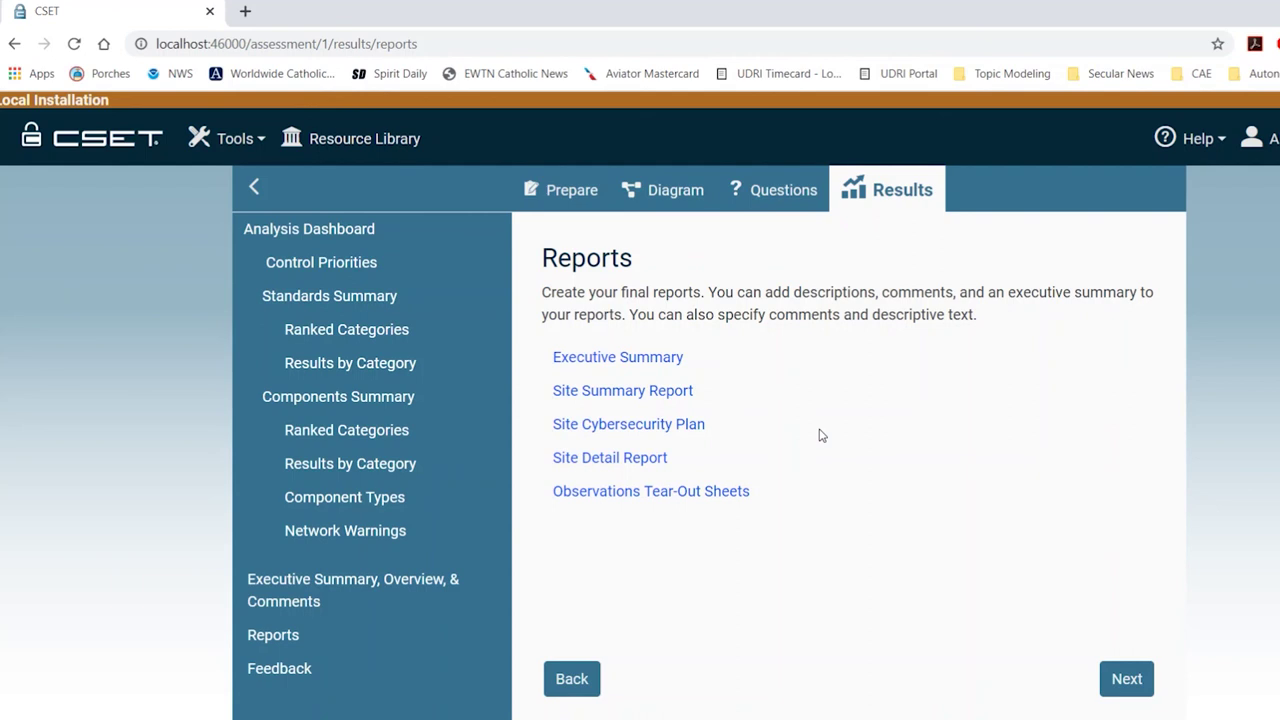
# - Open the Resource Library for browsing and expand the Guidance topics
pyautogui.click(393, 146)
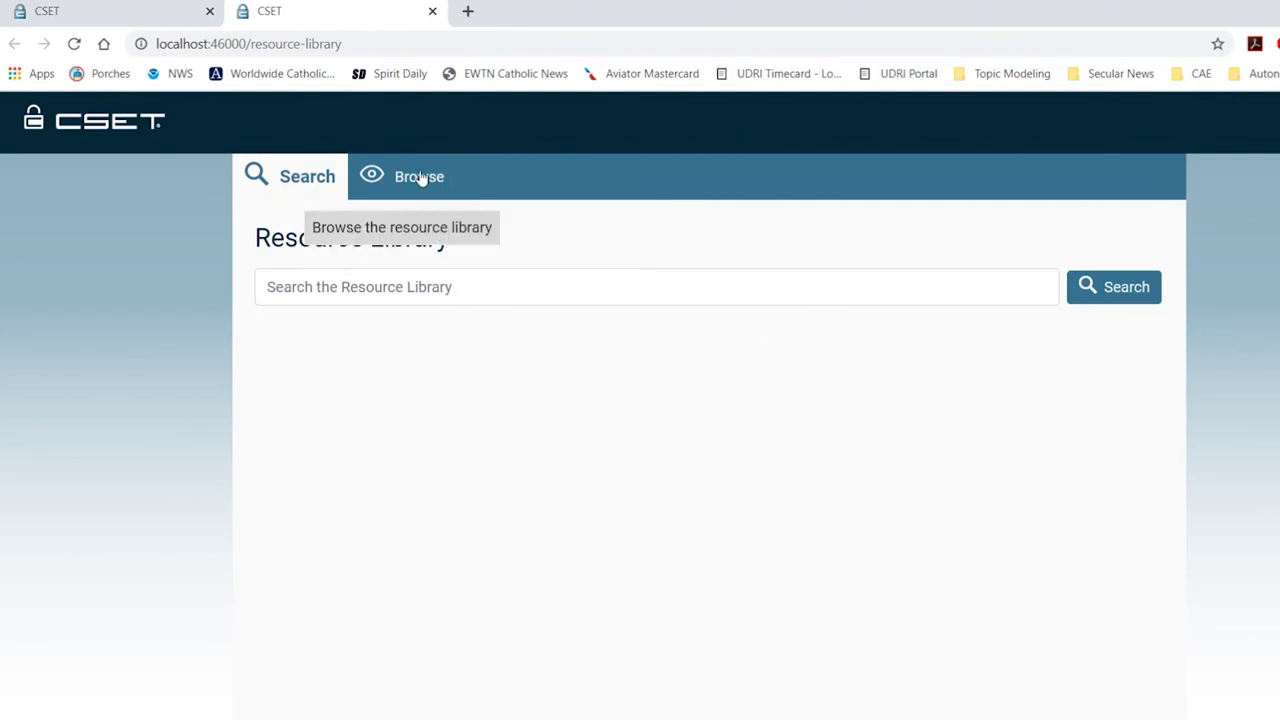
pyautogui.click(421, 178)
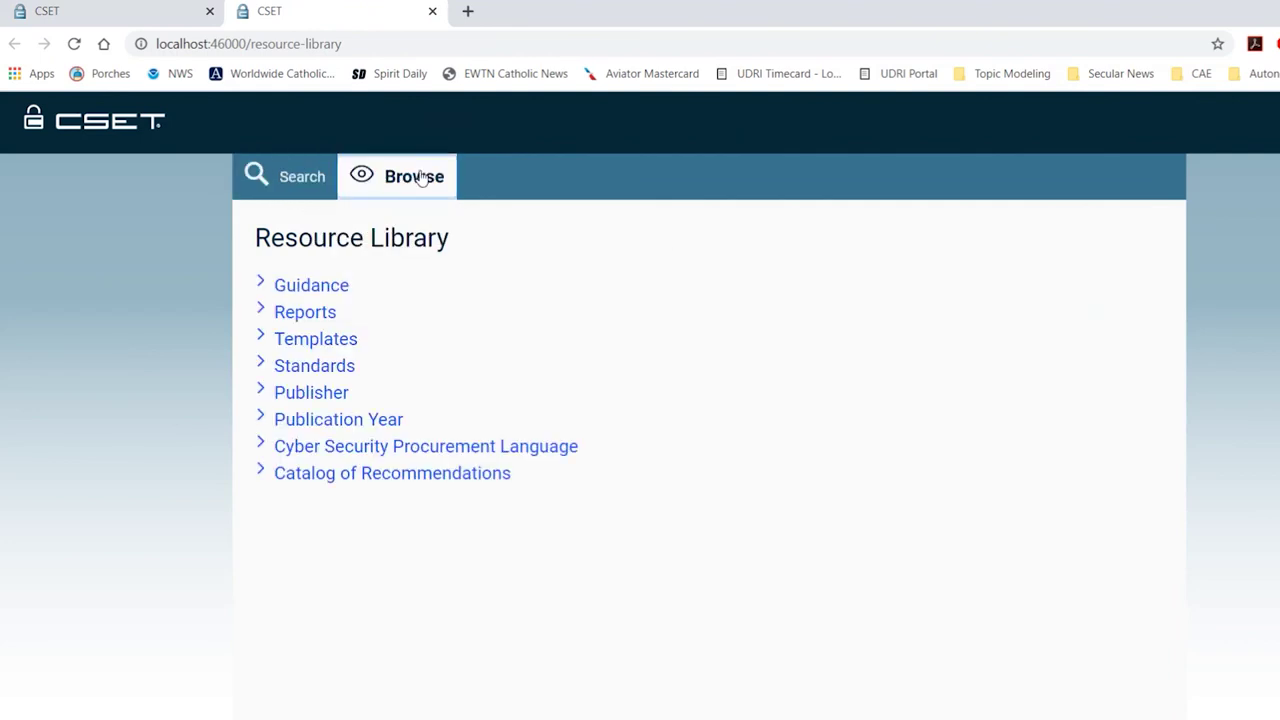
pyautogui.click(320, 288)
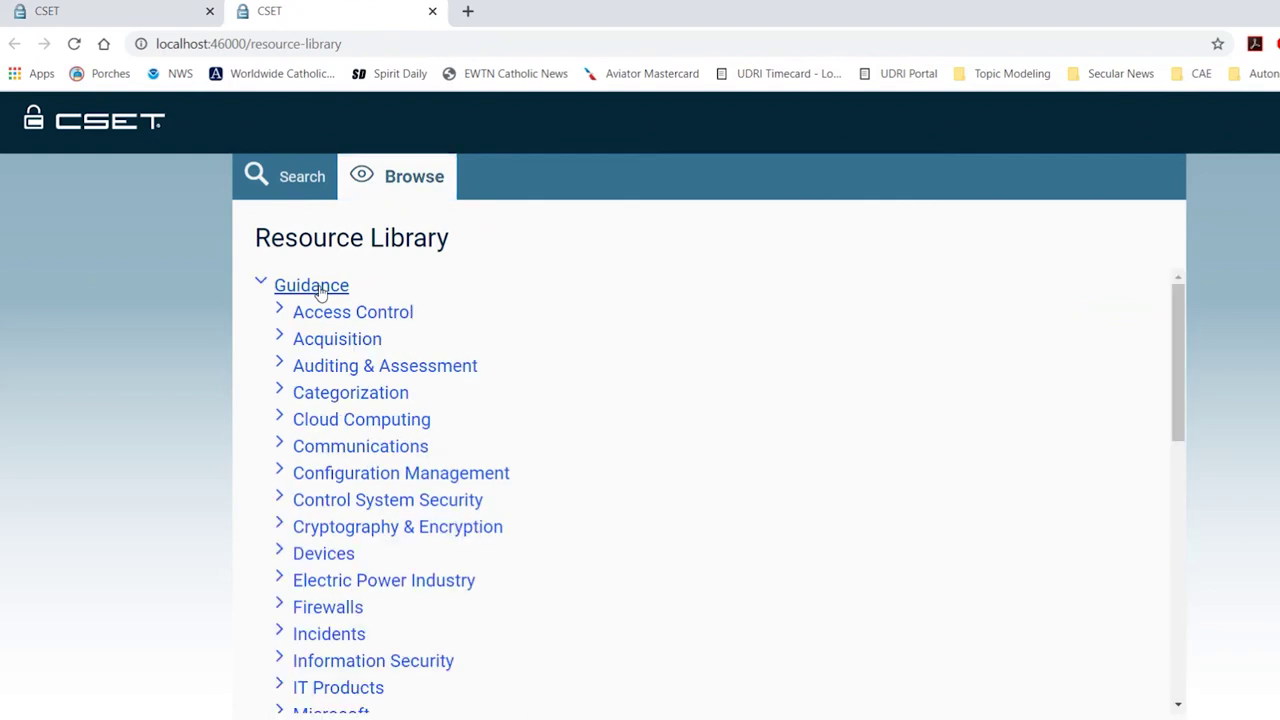